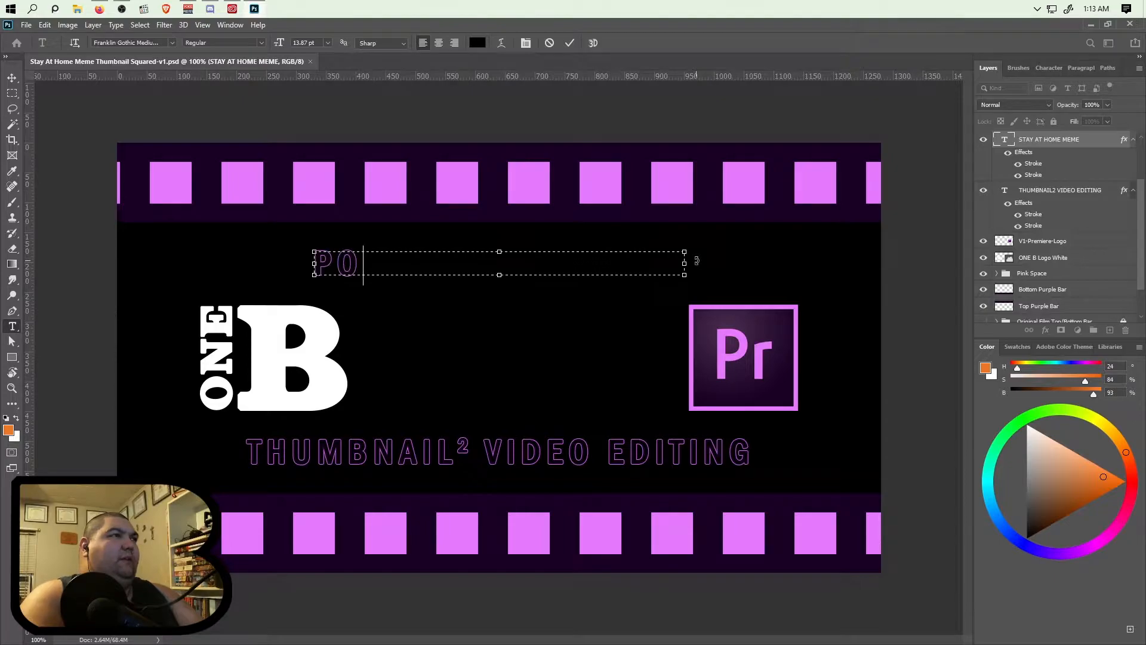
Replace the upper title's text with PORTAL THUMBNAILCREATION and widen its text box to hold the text on one line.
text(L TH)
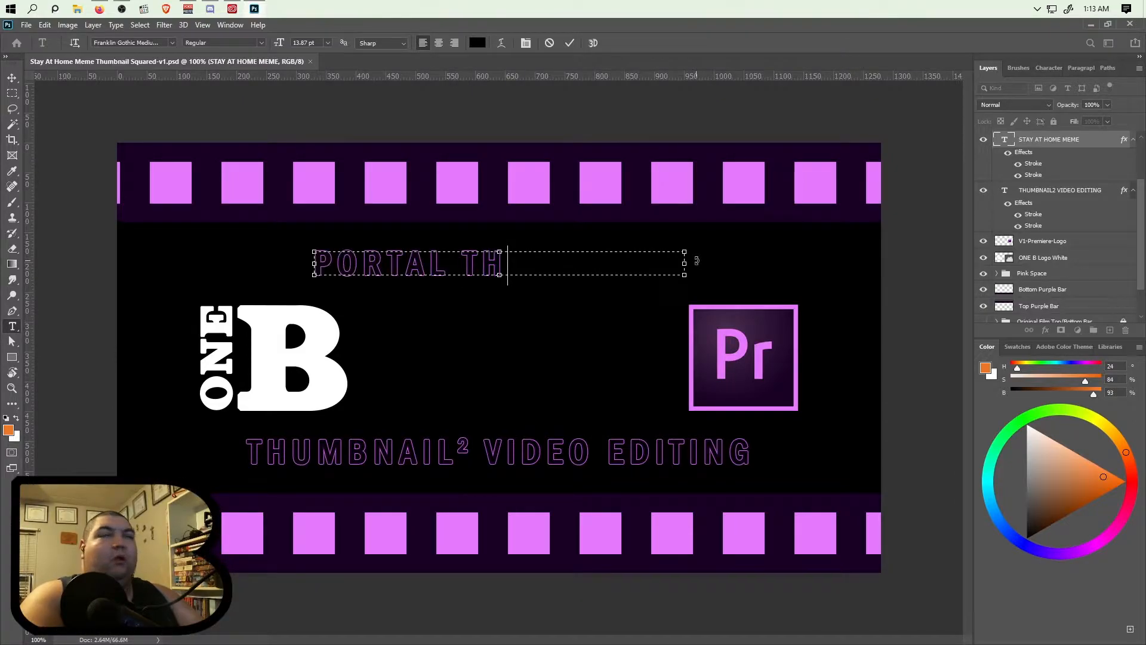
text(UMBNAIL)
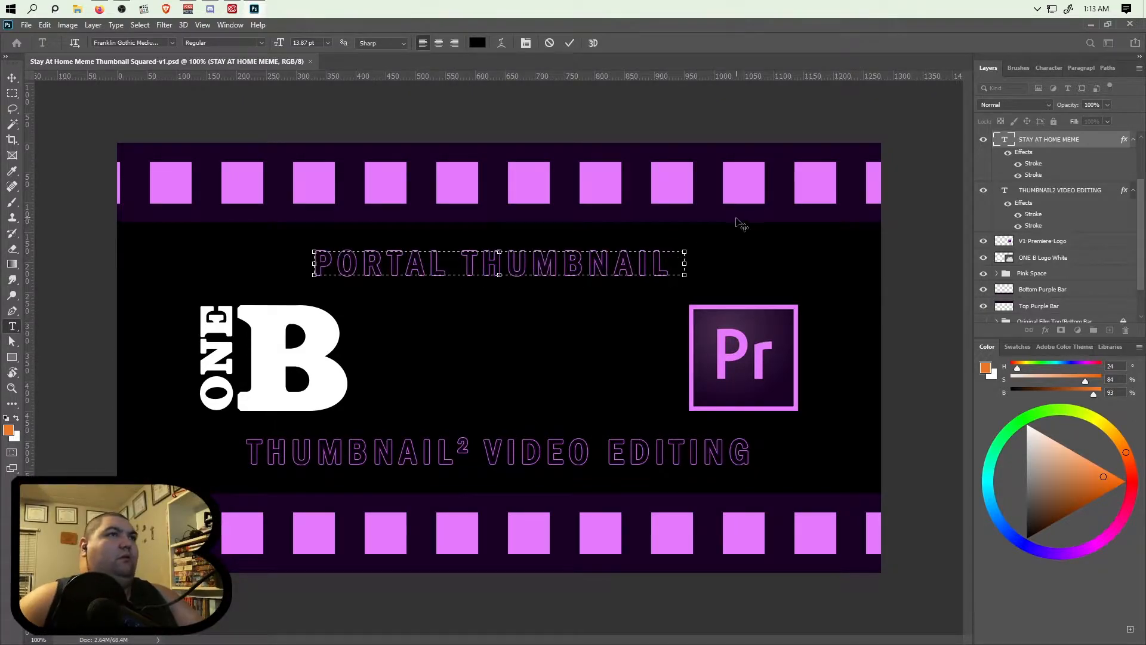
drag(686, 263, 818, 263)
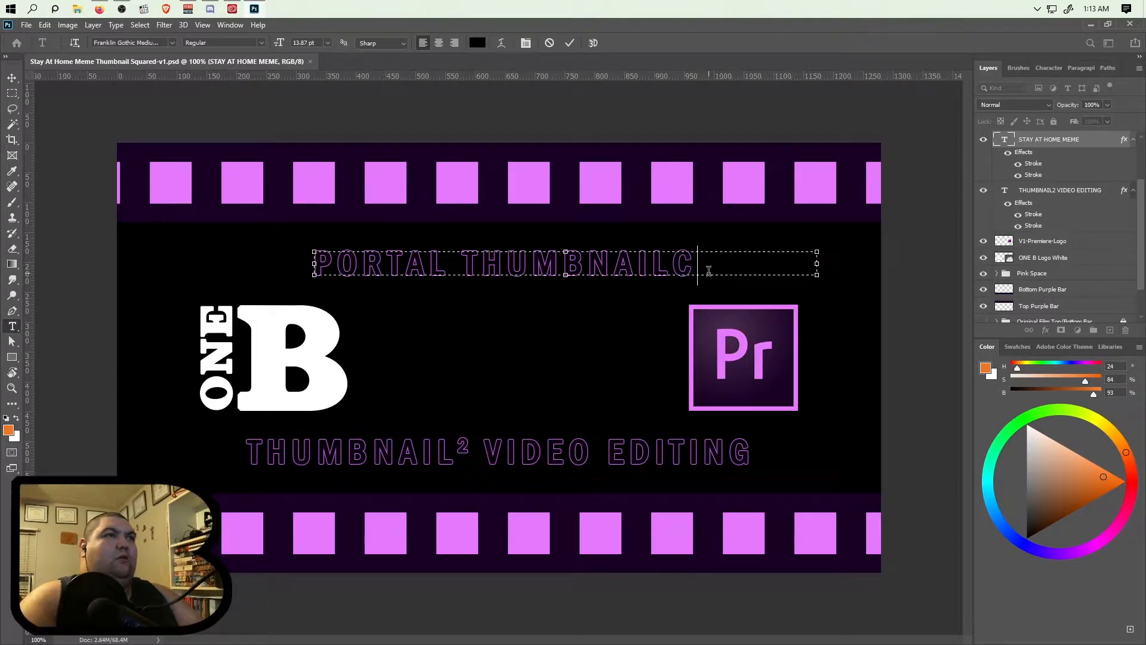
text(CREATIO)
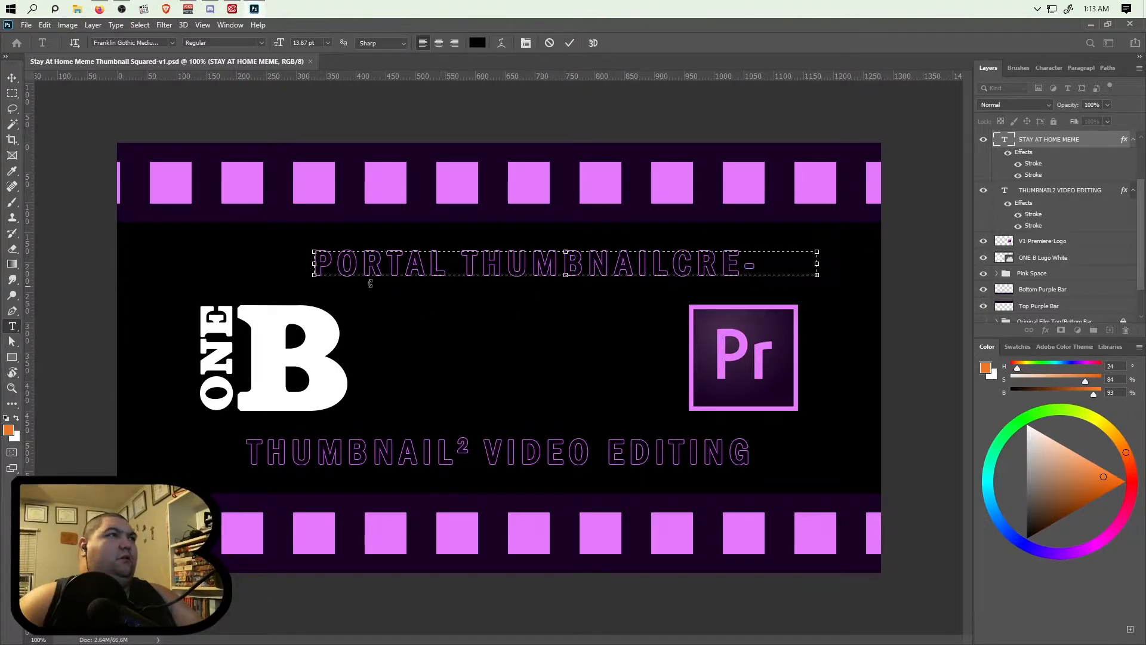
drag(314, 263, 228, 263)
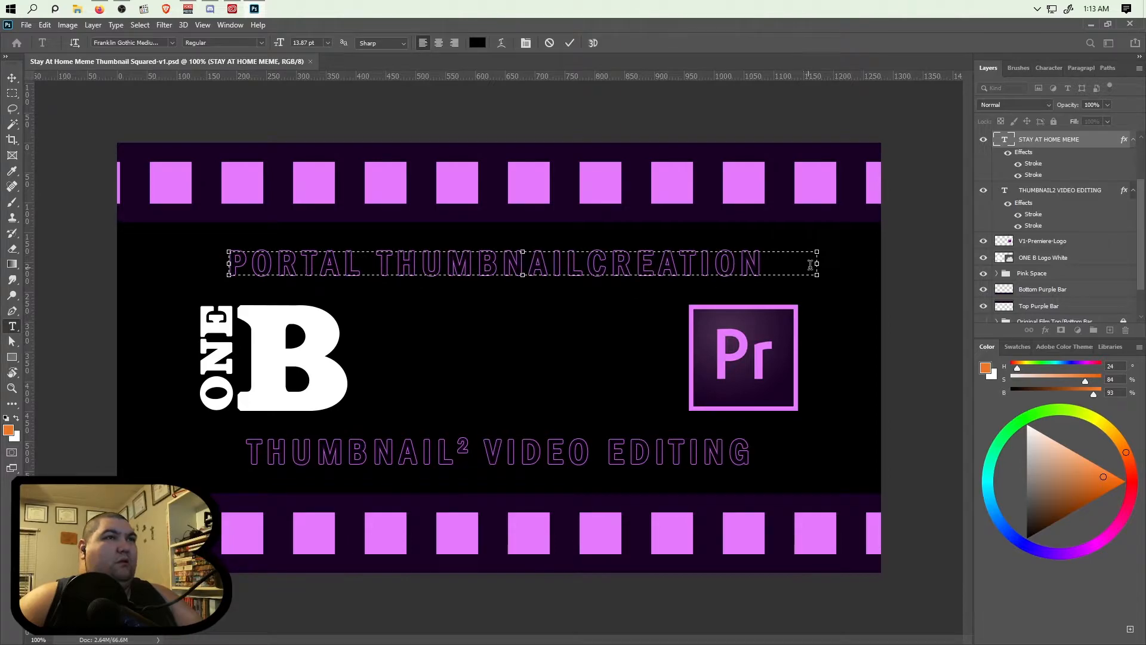
drag(817, 263, 766, 268)
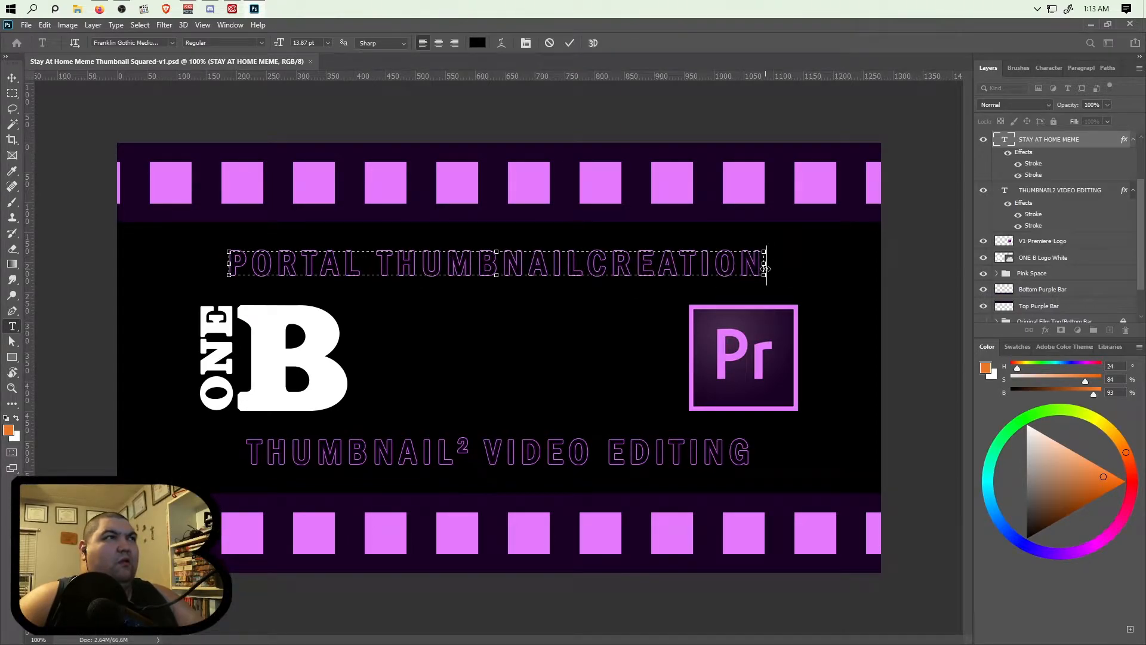
click(14, 78)
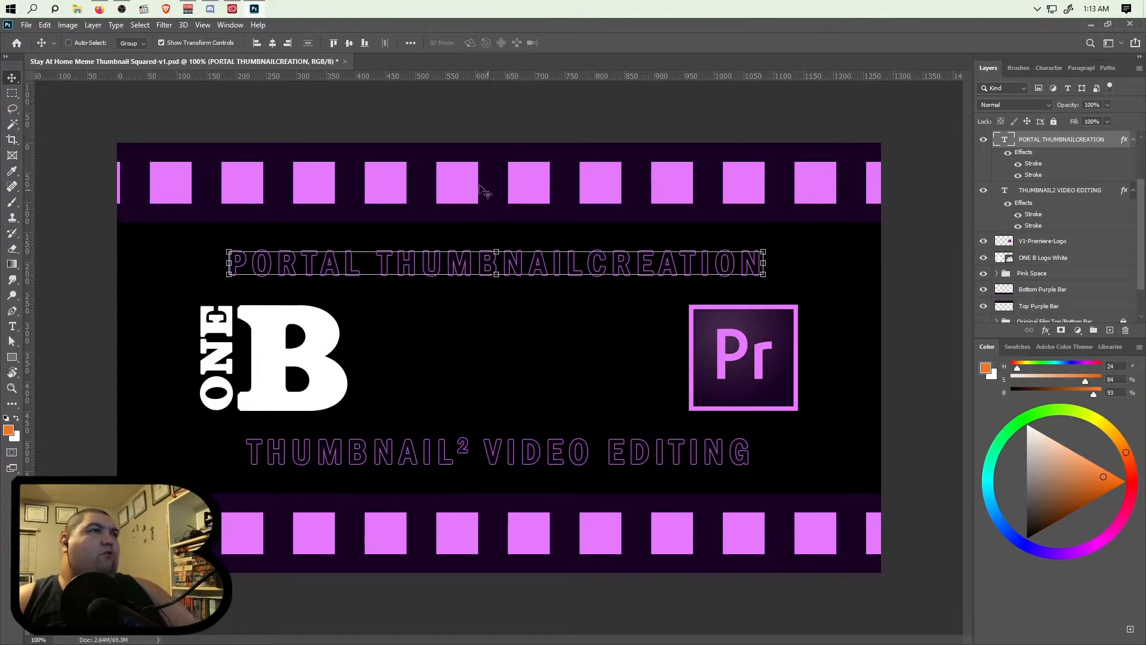
Insert a space between THUMBNAIL and CREATION in the upper title and widen its text box to fit.
click(18, 326)
click(586, 266)
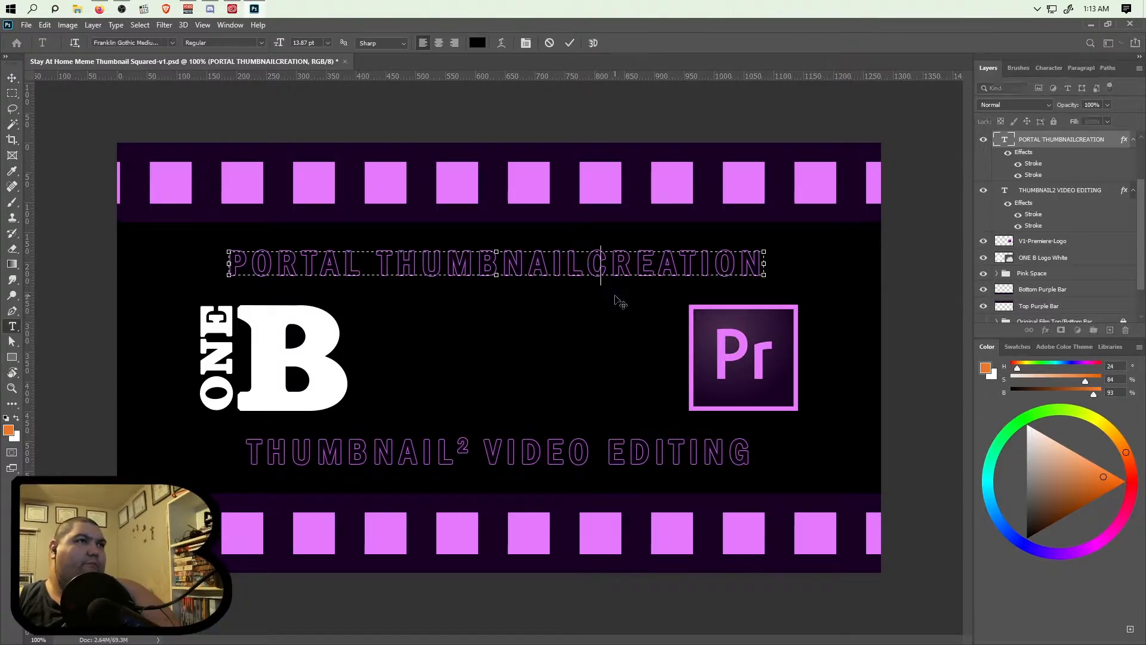
drag(765, 263, 780, 263)
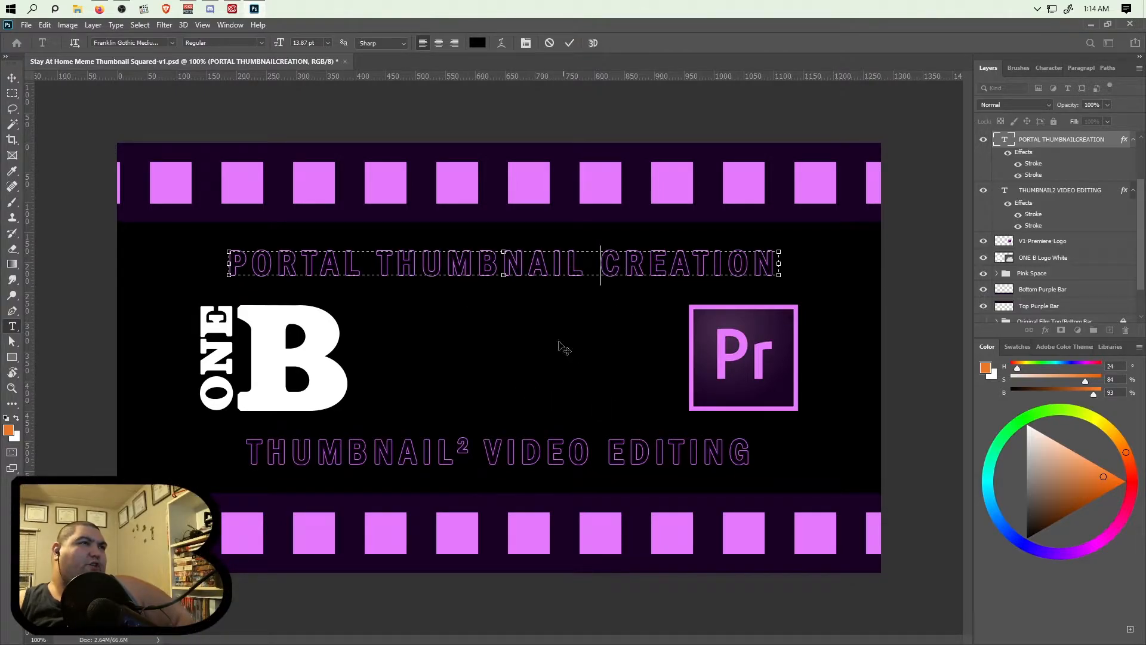
Replace the whole text of the upper title with VIDEO EDITING.
triple_click(492, 261)
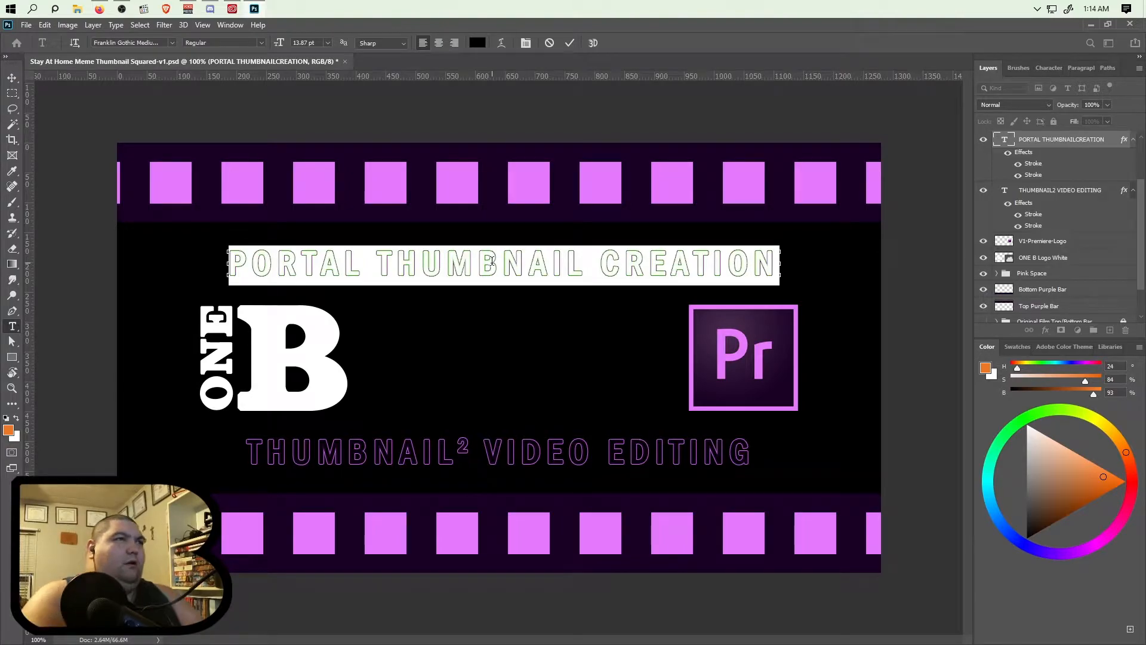
text(Video)
key(BackSpace)
key(BackSpace)
key(BackSpace)
key(BackSpace)
text(IDEO EDITING)
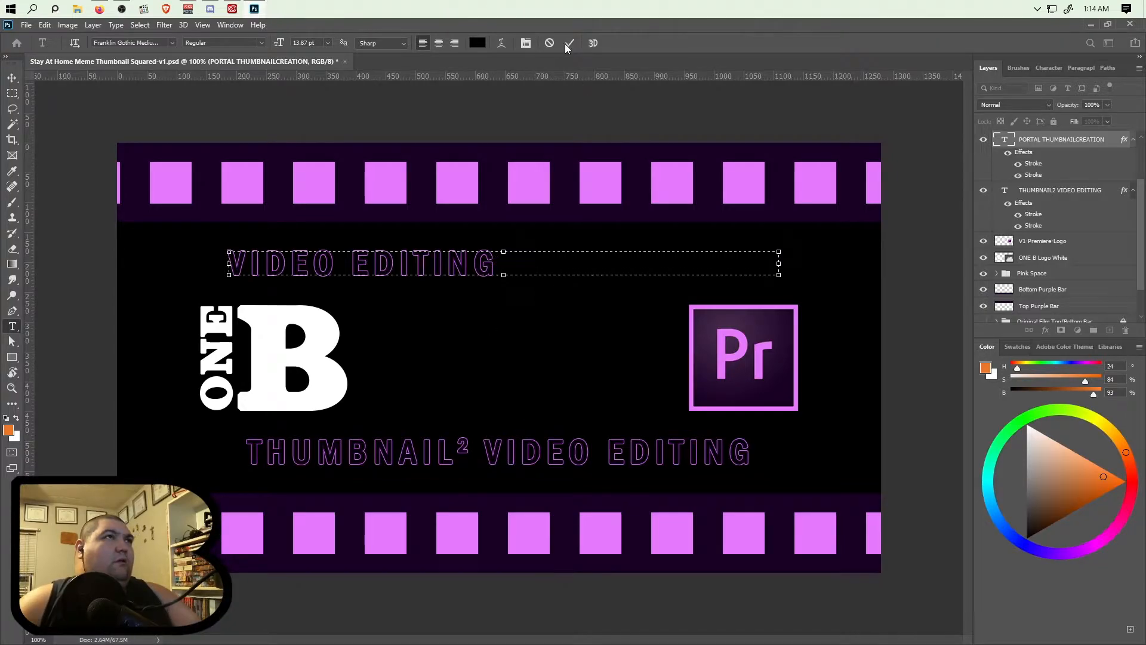
Shrink the VIDEO EDITING text box to the width of its text and center the title horizontally on the canvas.
scroll(505, 272, up, 6)
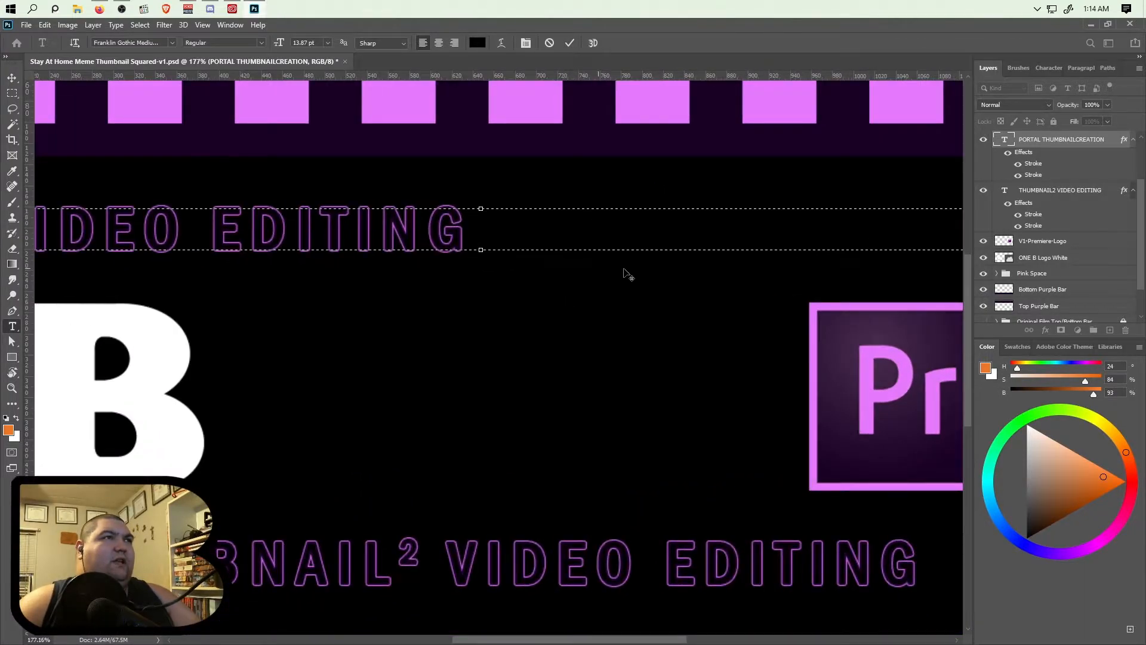
scroll(667, 288, down, 2)
drag(916, 255, 507, 235)
scroll(535, 261, up, 3)
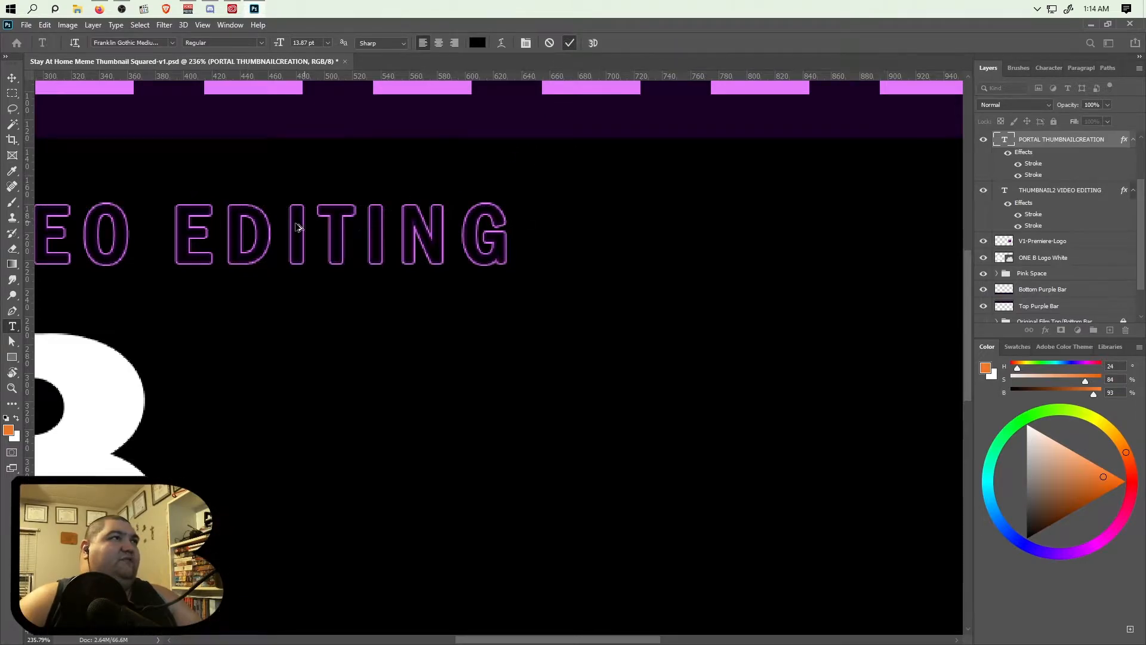
scroll(314, 225, down, 9)
click(11, 78)
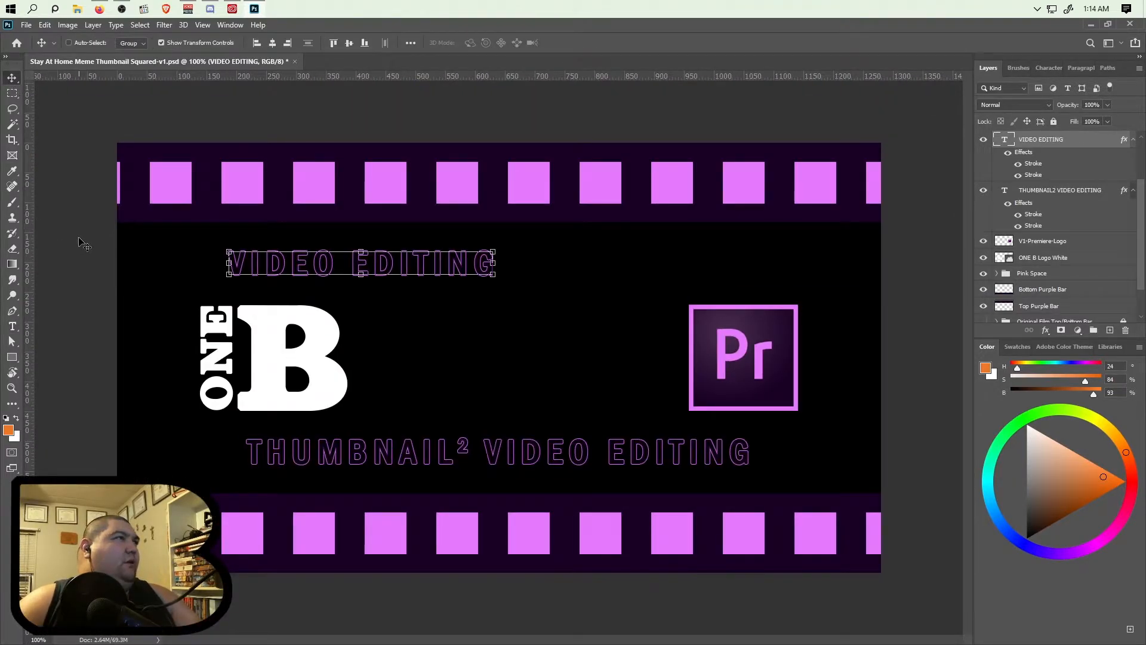
click(272, 42)
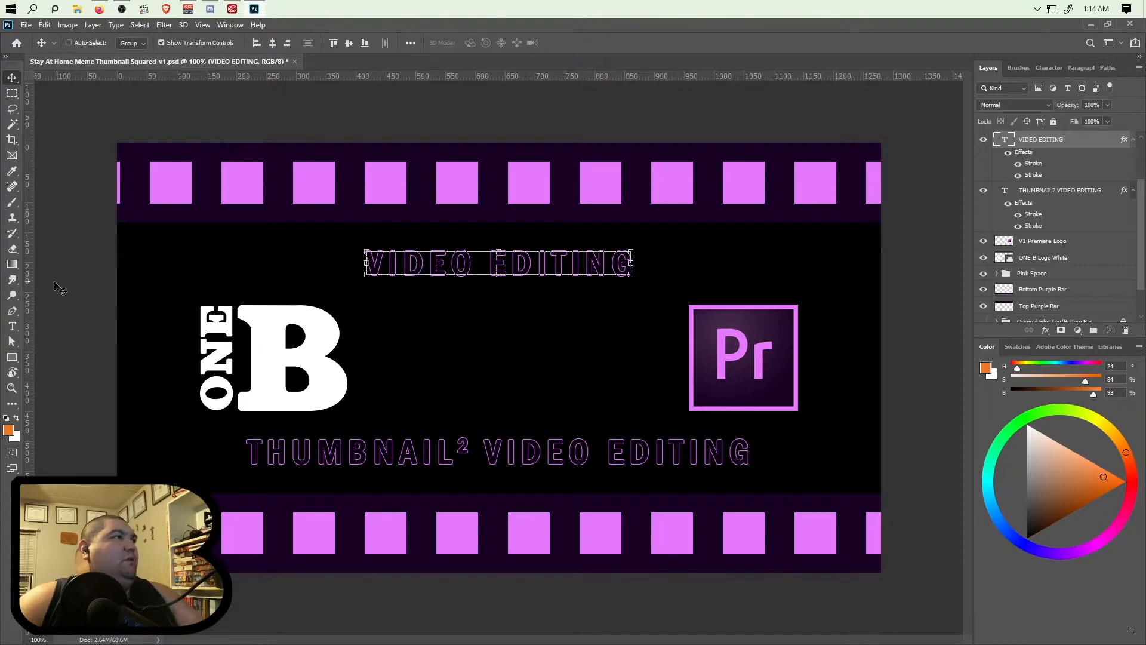
Change the text color of the whole VIDEO EDITING title to white.
click(11, 326)
triple_click(516, 266)
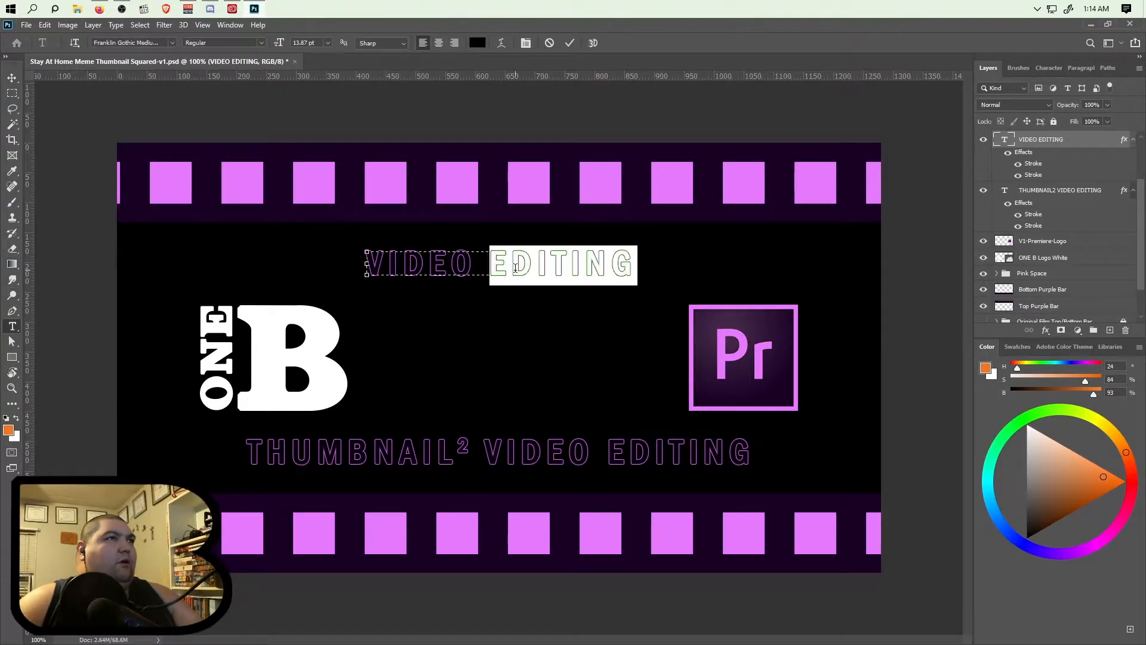
click(478, 42)
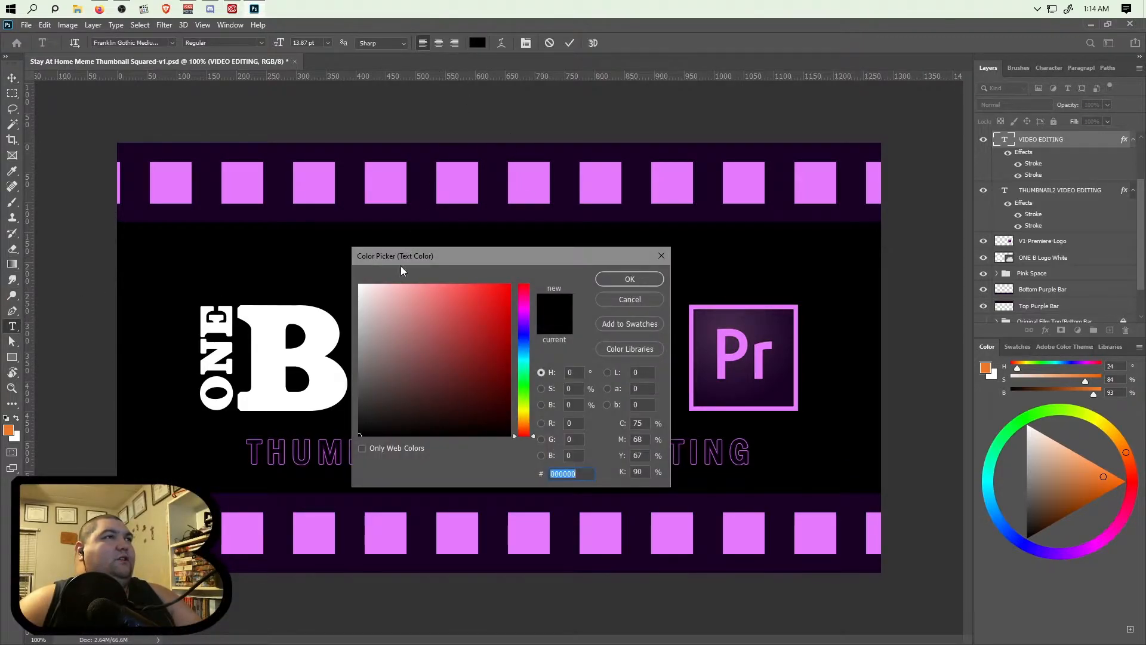
drag(371, 296, 344, 269)
click(630, 279)
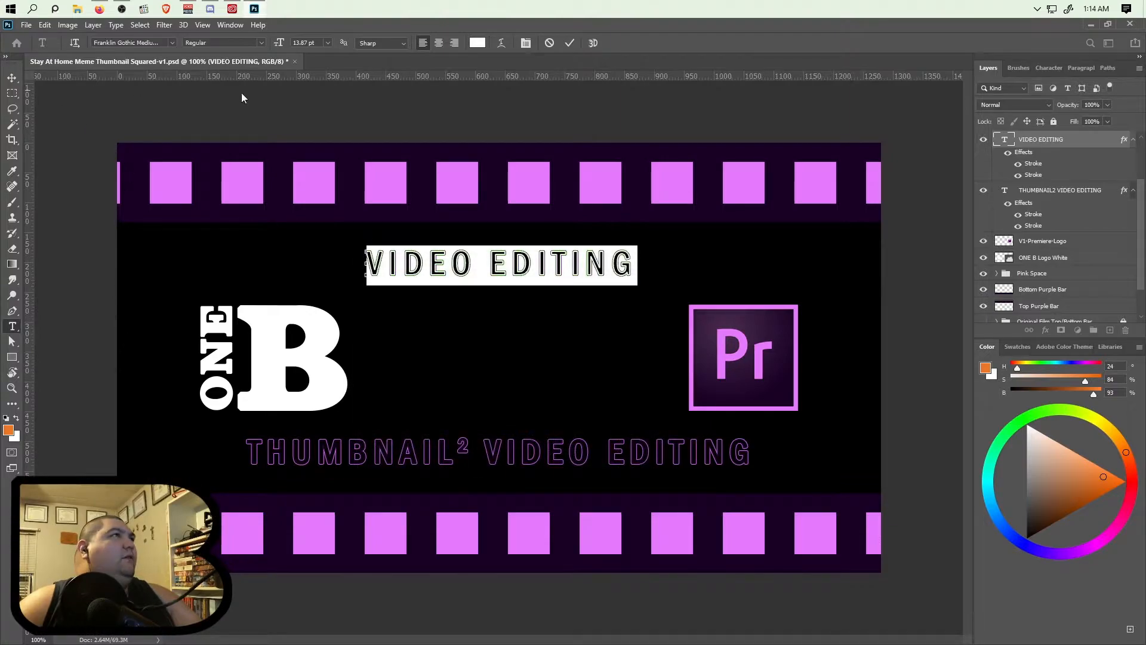
click(573, 45)
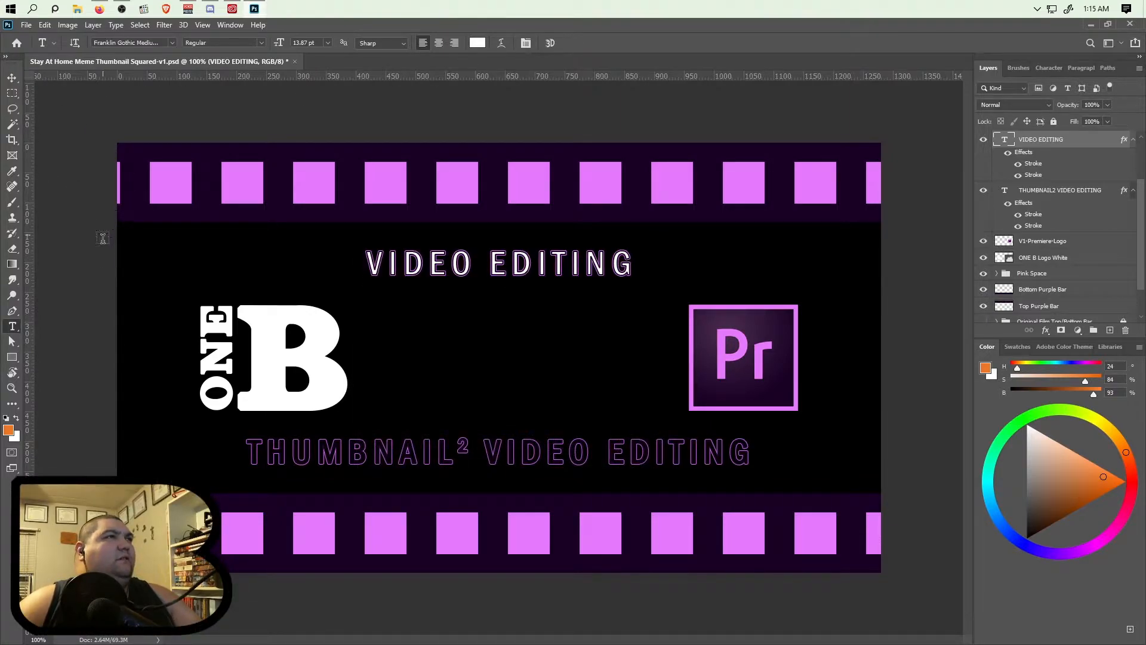
Change the text color of the lower title, THUMBNAIL² VIDEO EDITING, to white (ffffff).
click(503, 446)
click(588, 453)
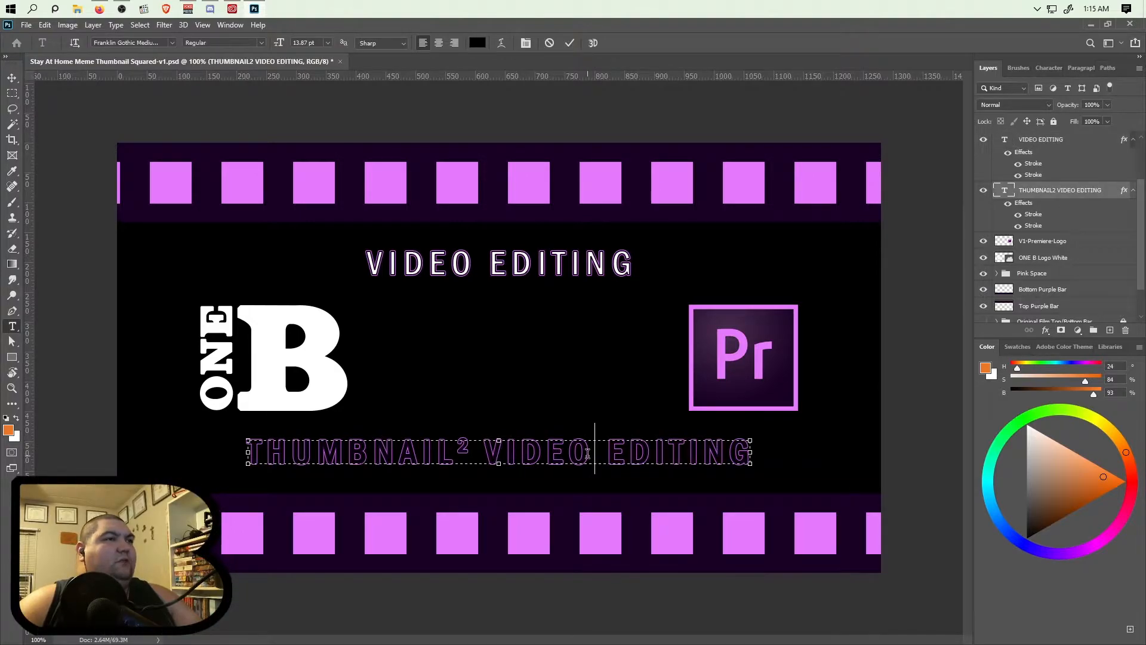
drag(751, 452, 227, 452)
click(478, 43)
text(ffffff)
click(628, 279)
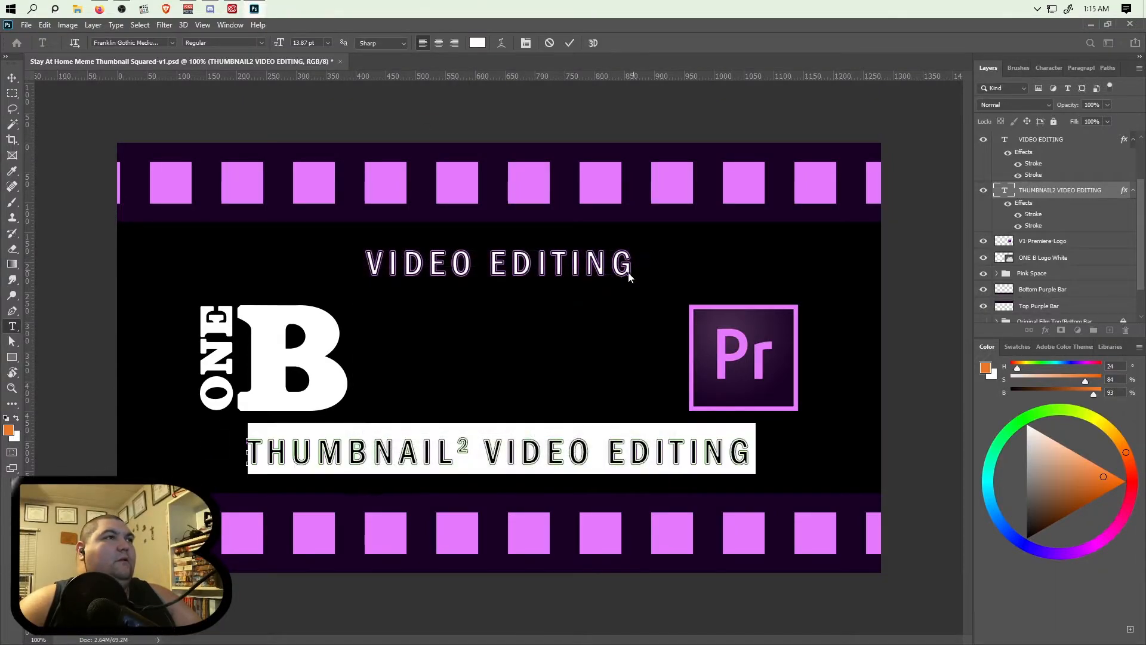
click(566, 445)
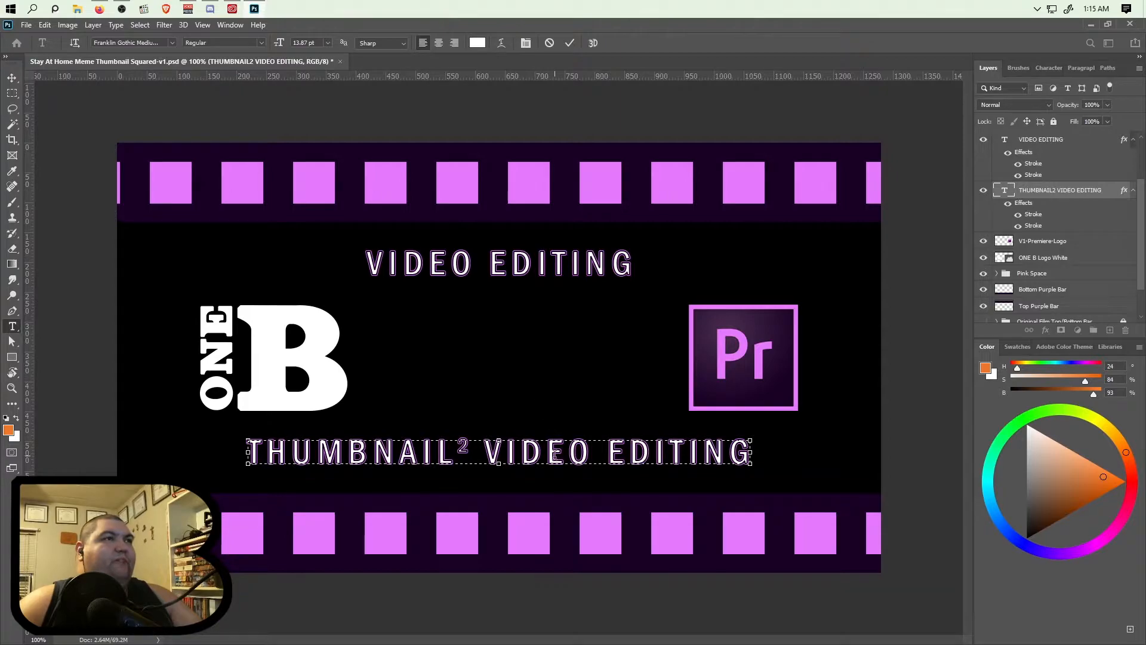
Replace the whole text of the lower title with PORTAL THUMBNAIL CREATION.
drag(754, 452, 248, 469)
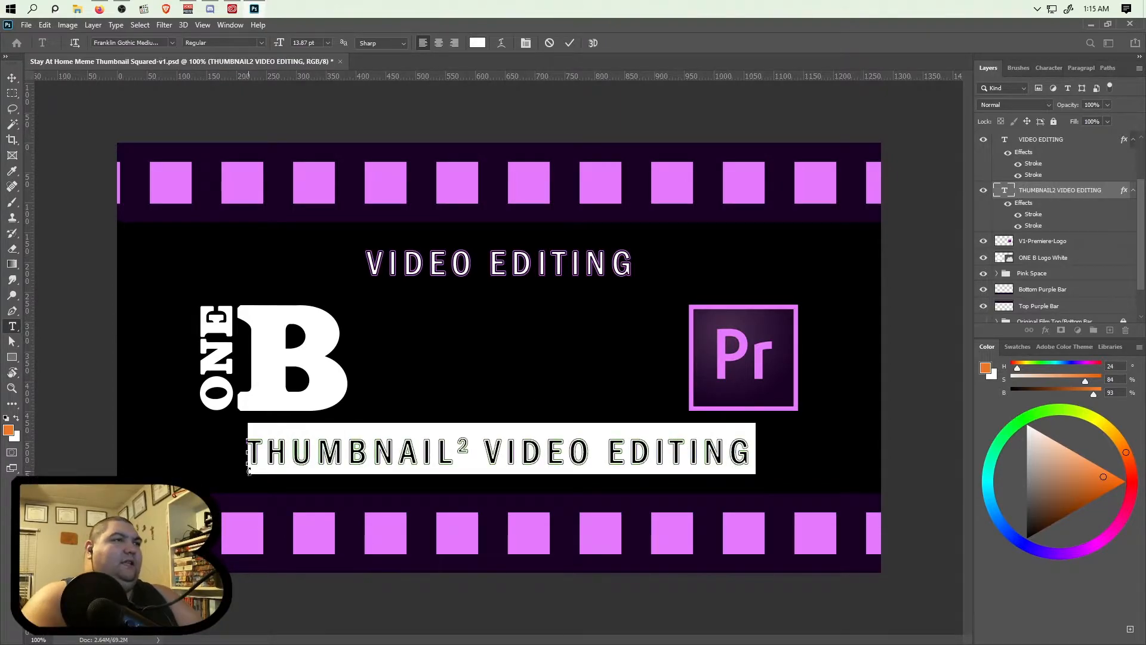
text(PORTAL )
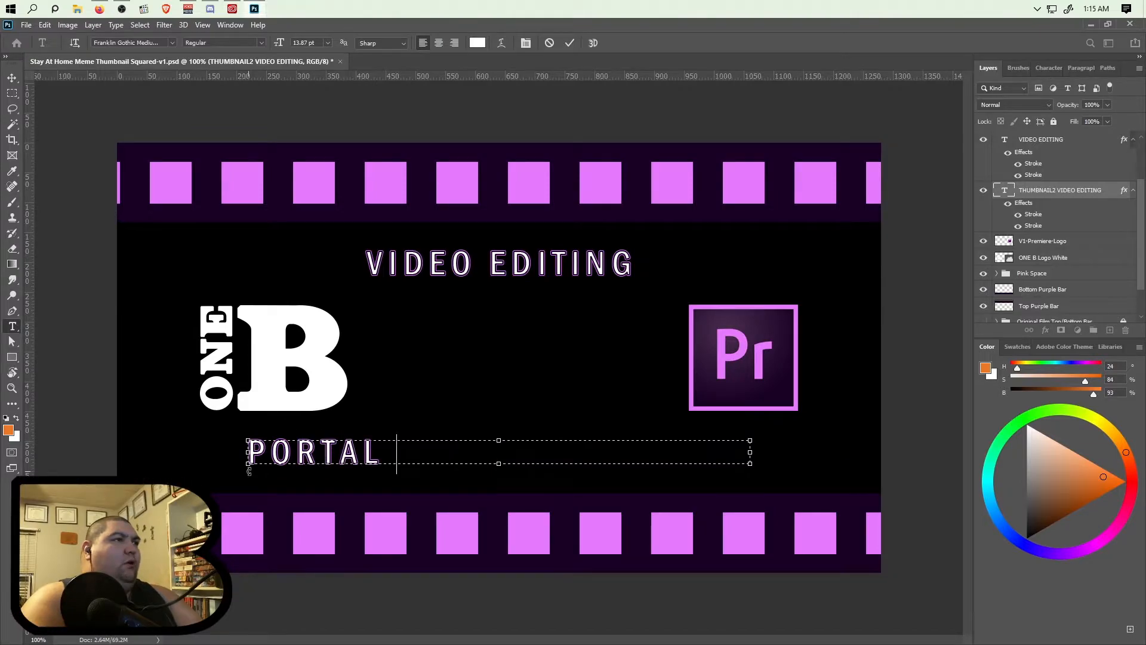
text(THUMBANIL)
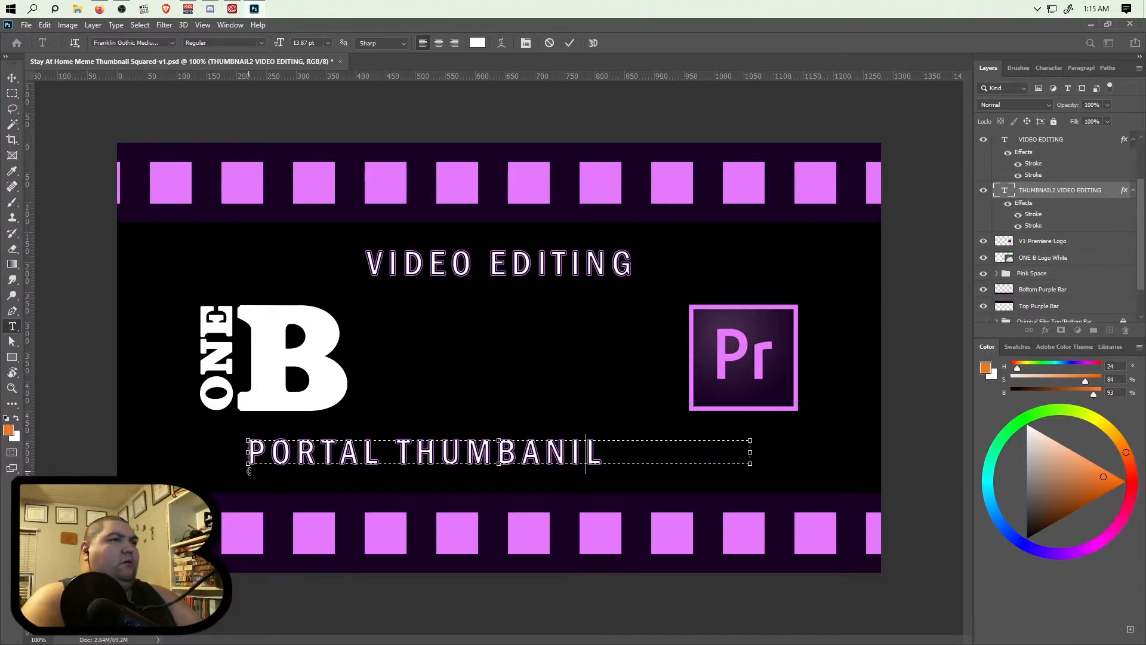
key(BackSpace)
text(NAIL C)
text(REAT)
key(BackSpace)
key(BackSpace)
text(-)
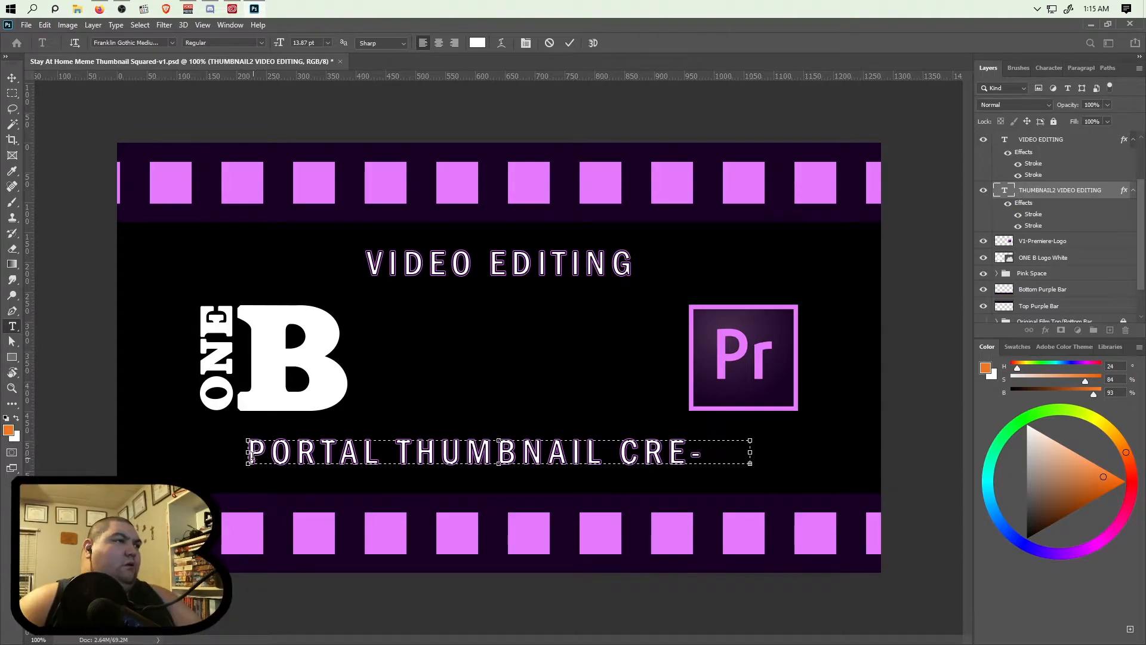
Widen the lower title's text box to fit its text on one line and center the title horizontally on the canvas.
drag(245, 453, 227, 454)
drag(751, 454, 775, 454)
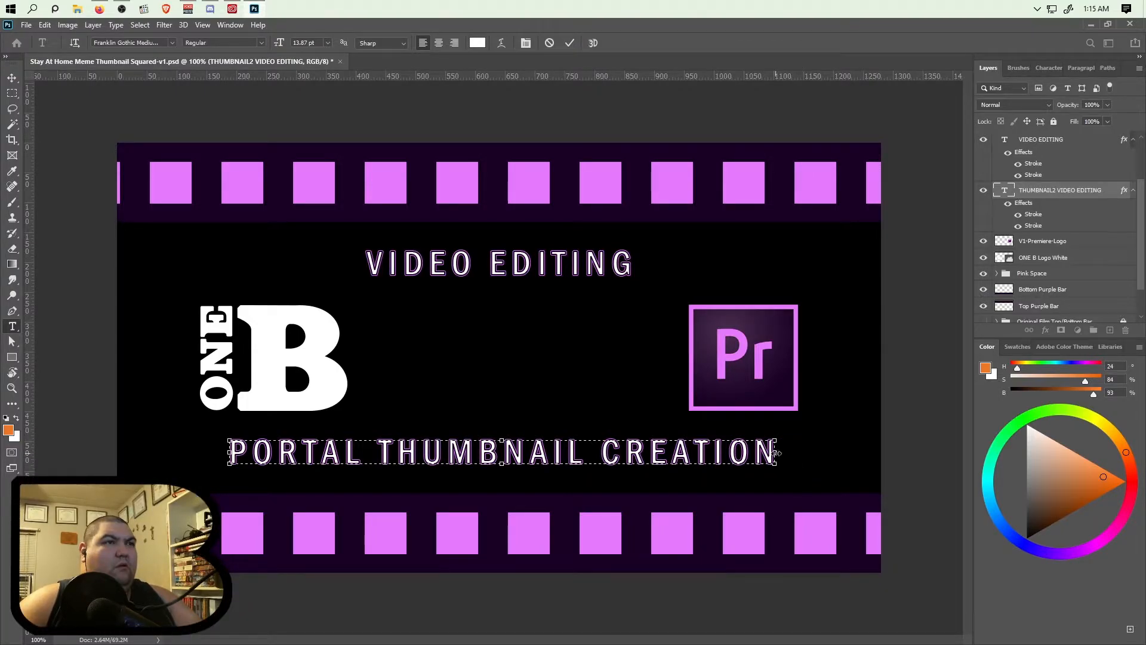
scroll(776, 454, up, 5)
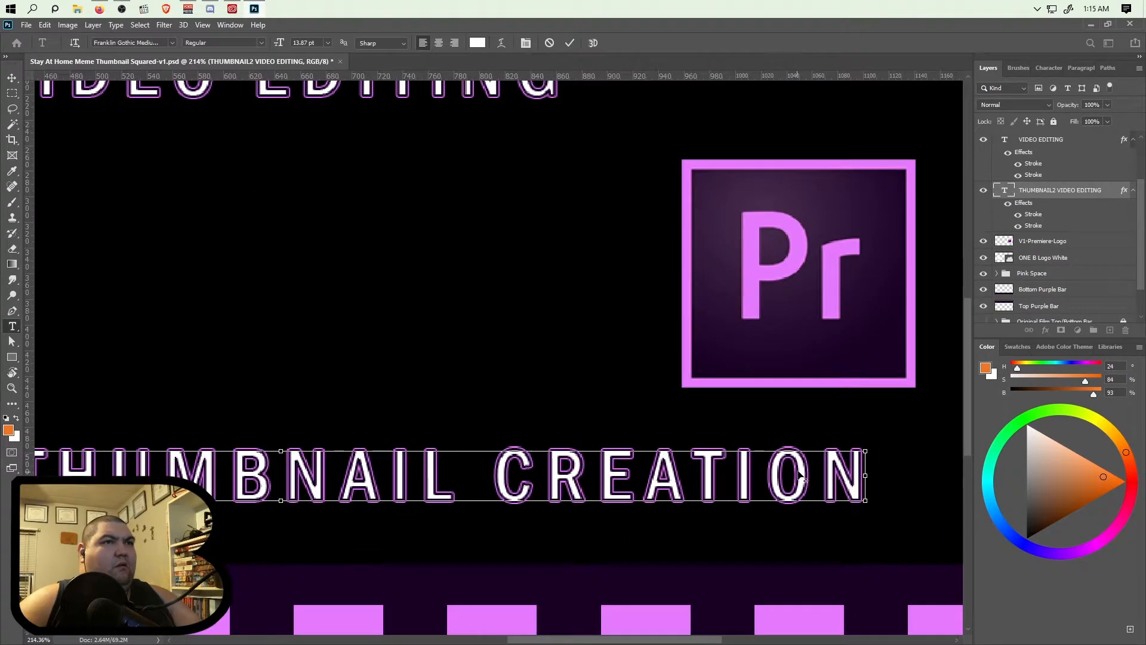
drag(872, 470, 870, 470)
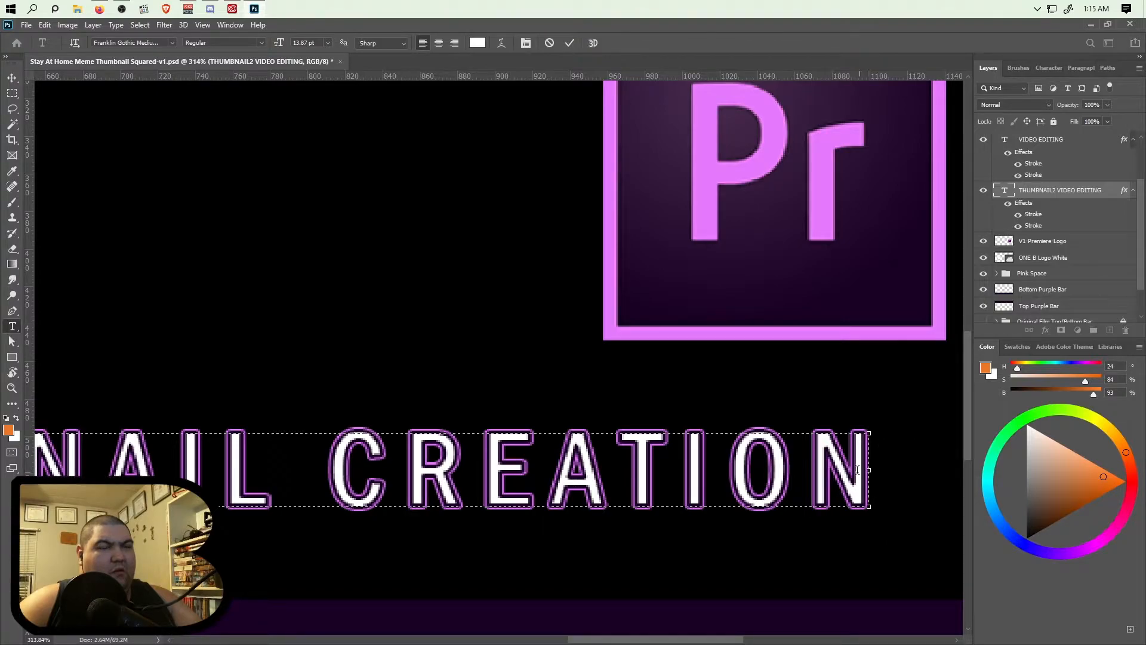
scroll(751, 466, down, 5)
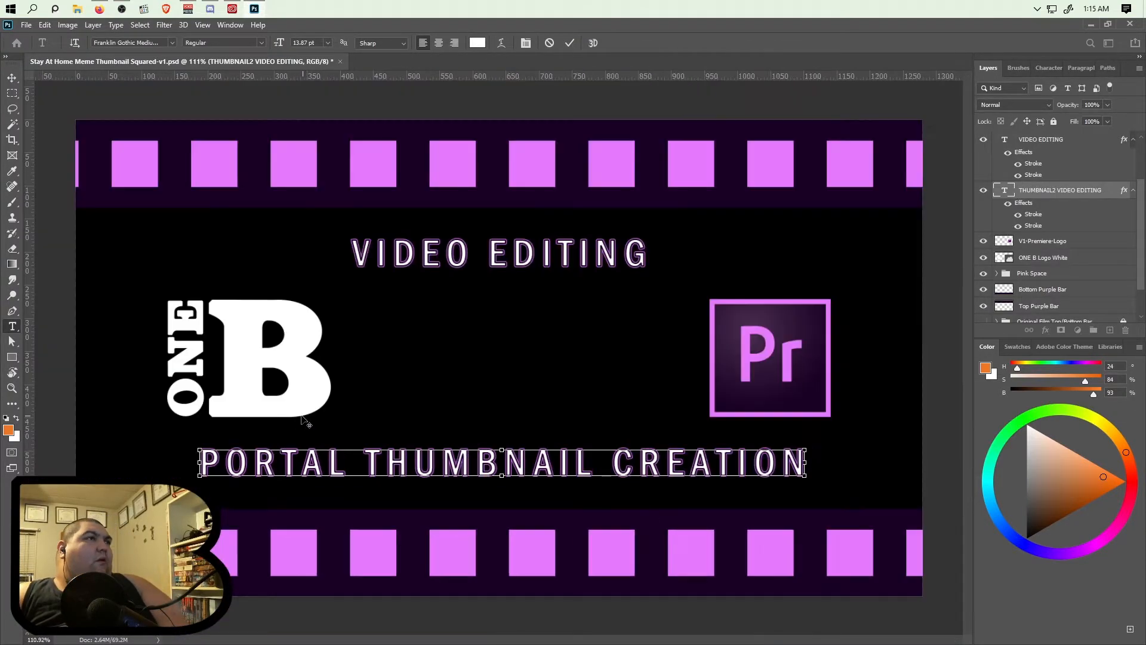
click(566, 43)
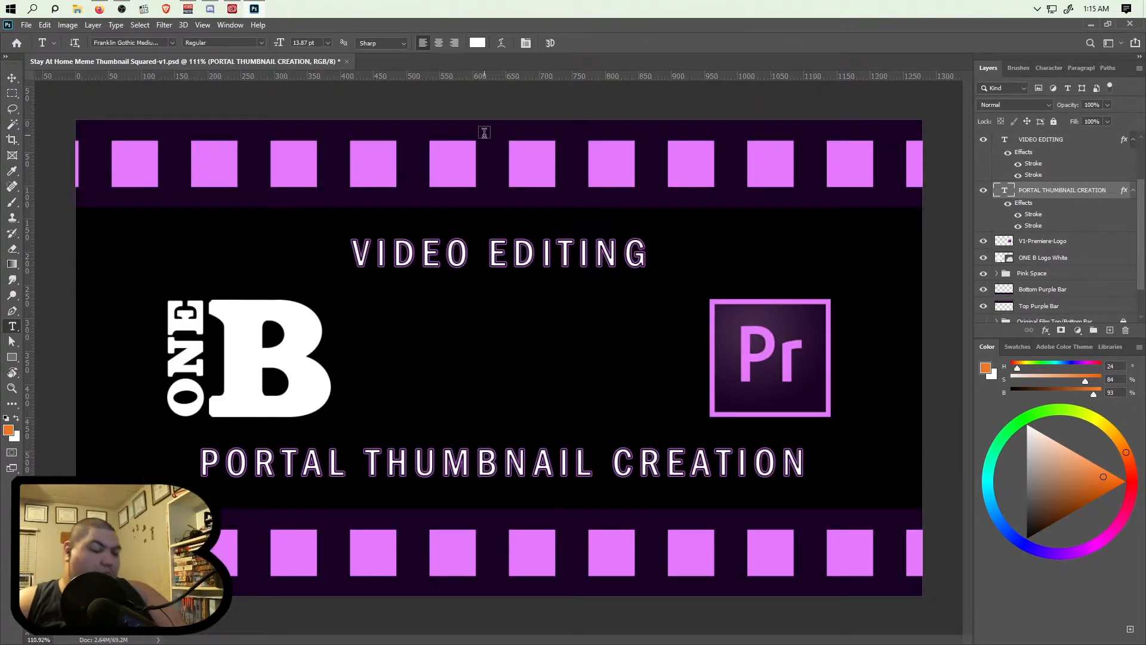
key(v)
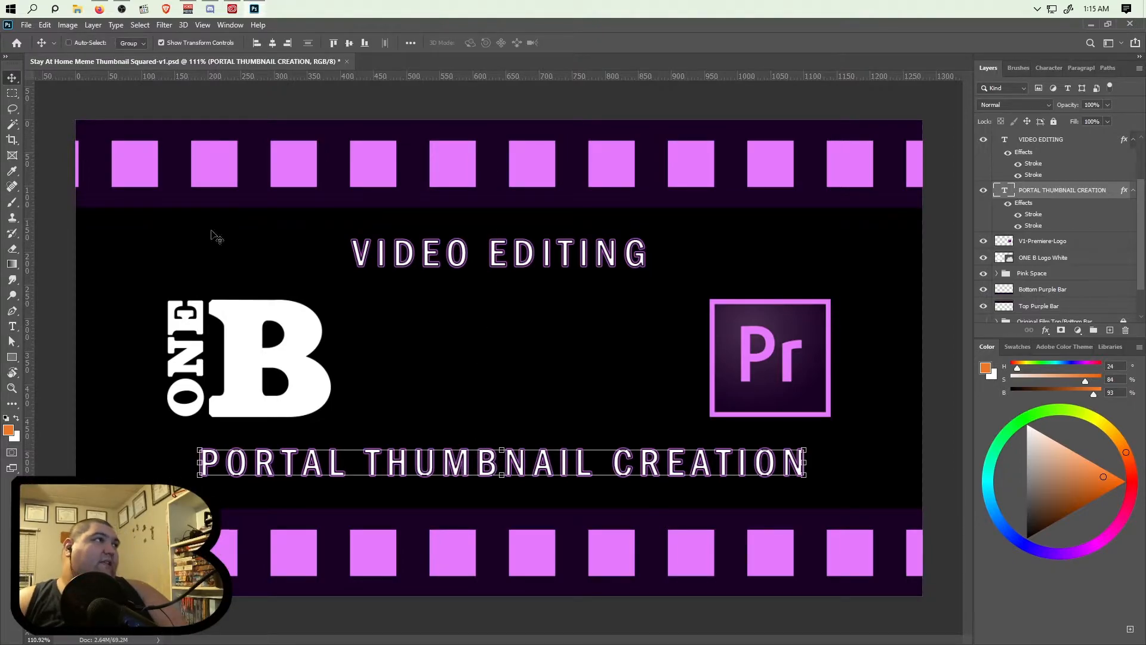
click(273, 44)
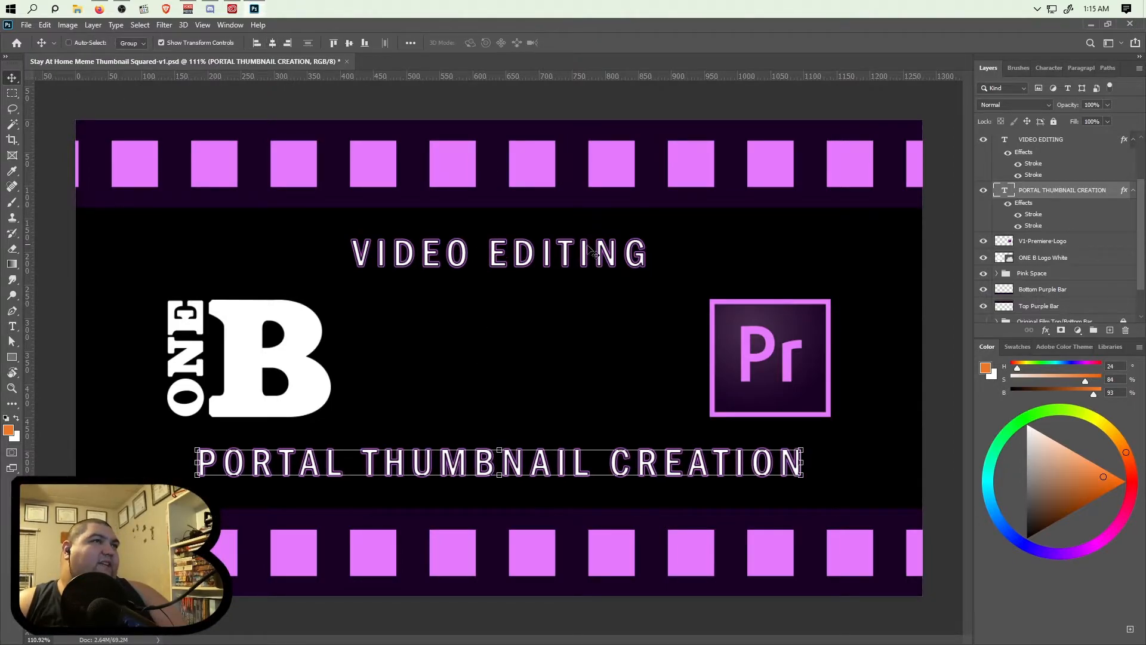
Select the VIDEO EDITING title layer and save the thumbnail document.
click(1042, 141)
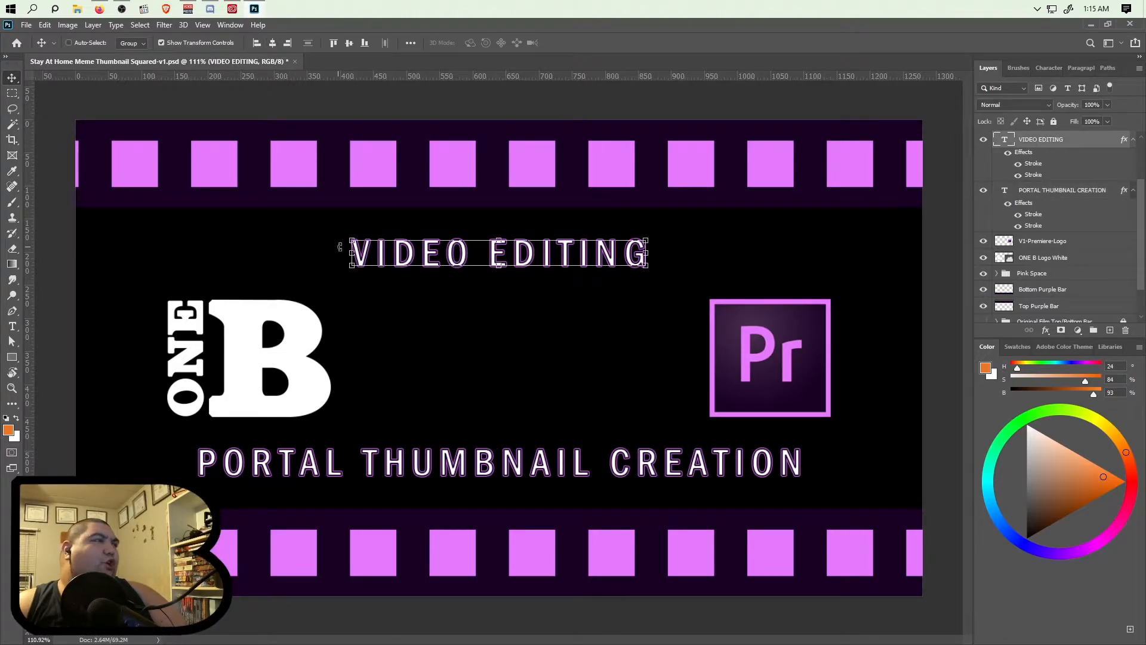
click(29, 26)
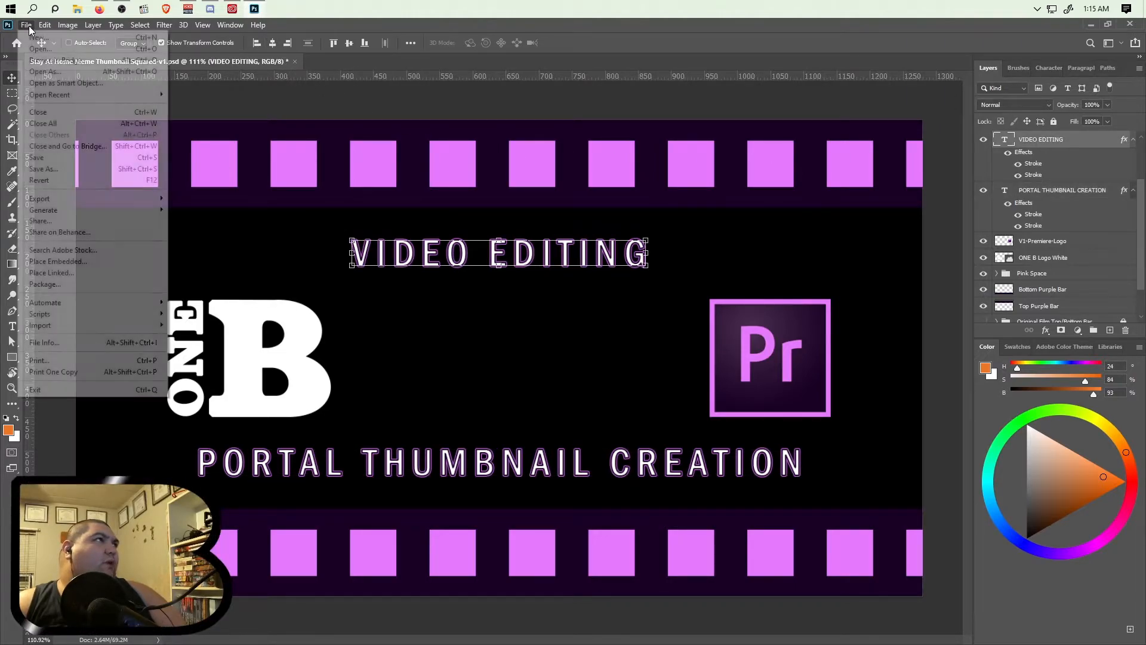
click(352, 23)
key(ctrl+s)
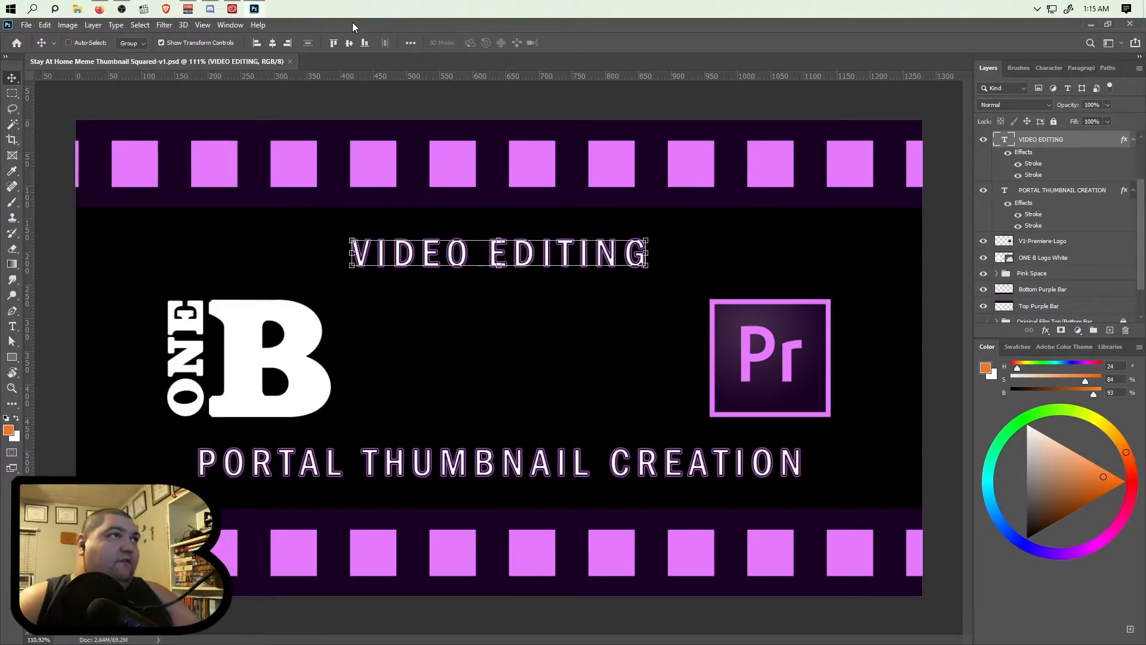
Select the Screen Shot 20% Opacity layer, directly above the Black Background layer.
scroll(1046, 305, down, 2)
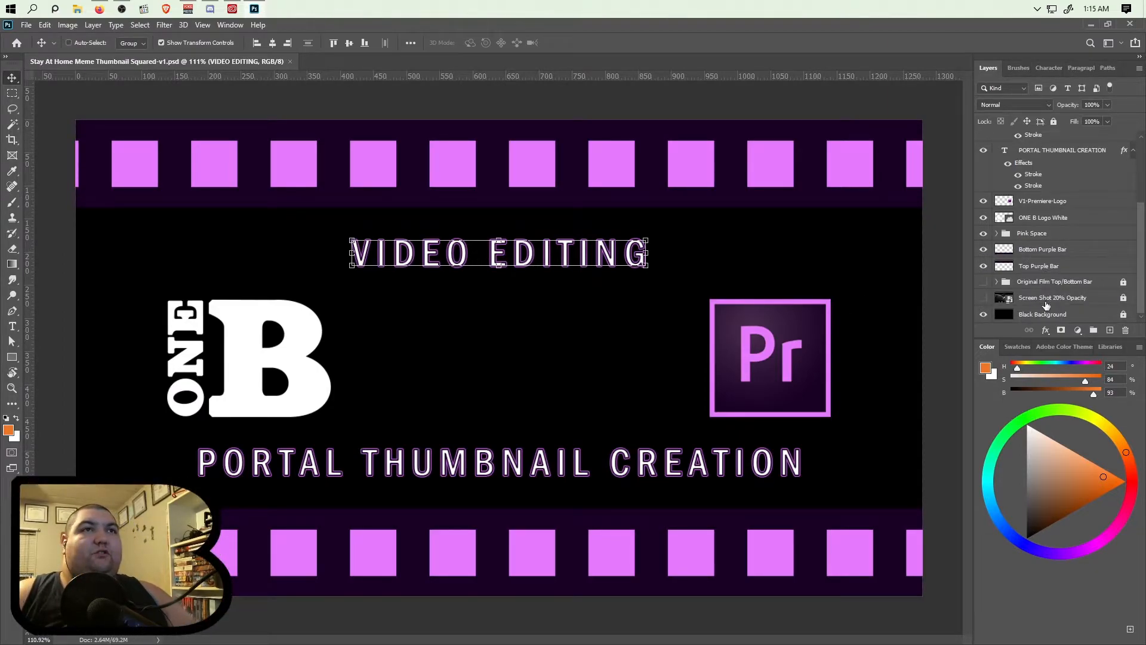
click(1046, 314)
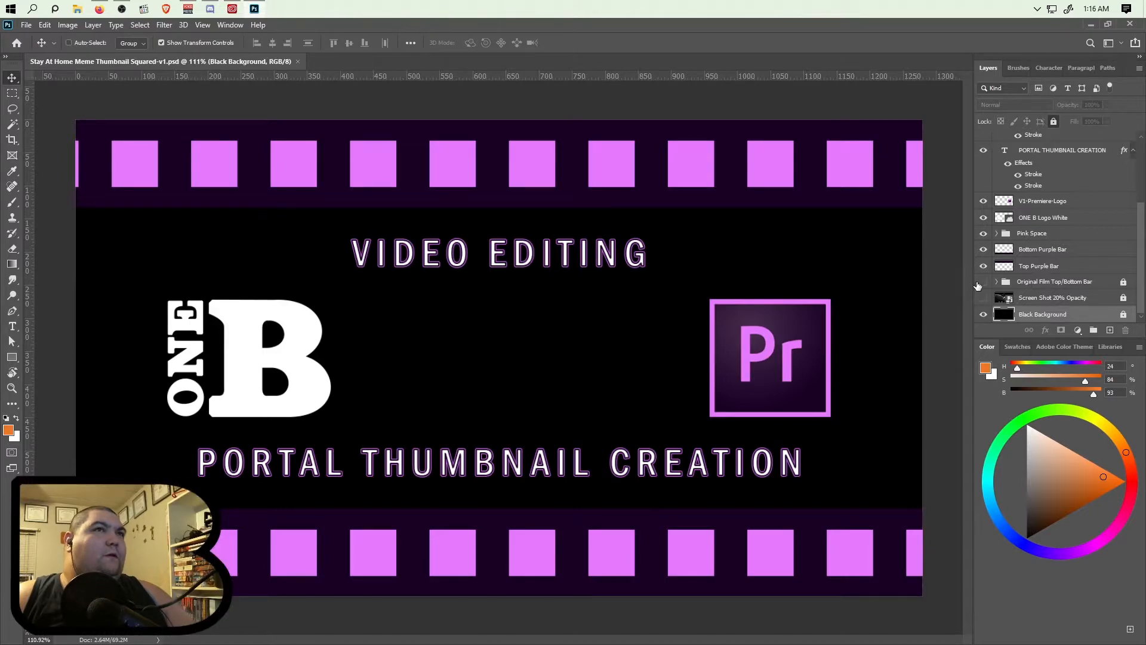
click(1037, 298)
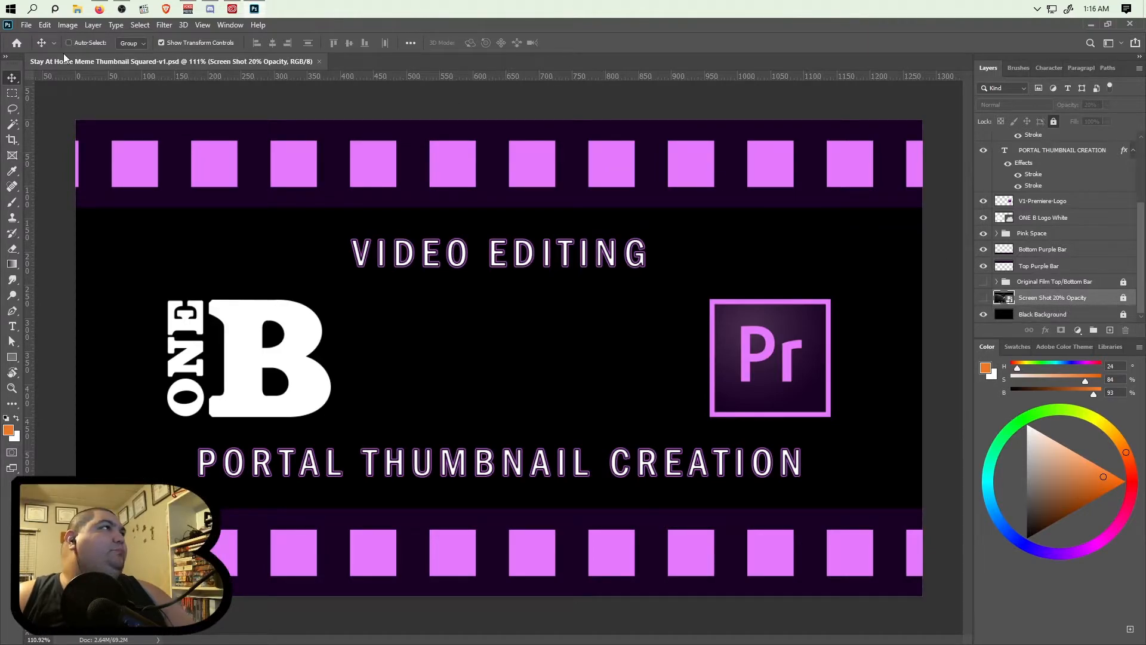
In File Explorer, look through the Pictures folders Graphic Design, YouTube Thumbnails, Backlog Gaming and Portal for a background image, and close the window.
click(78, 10)
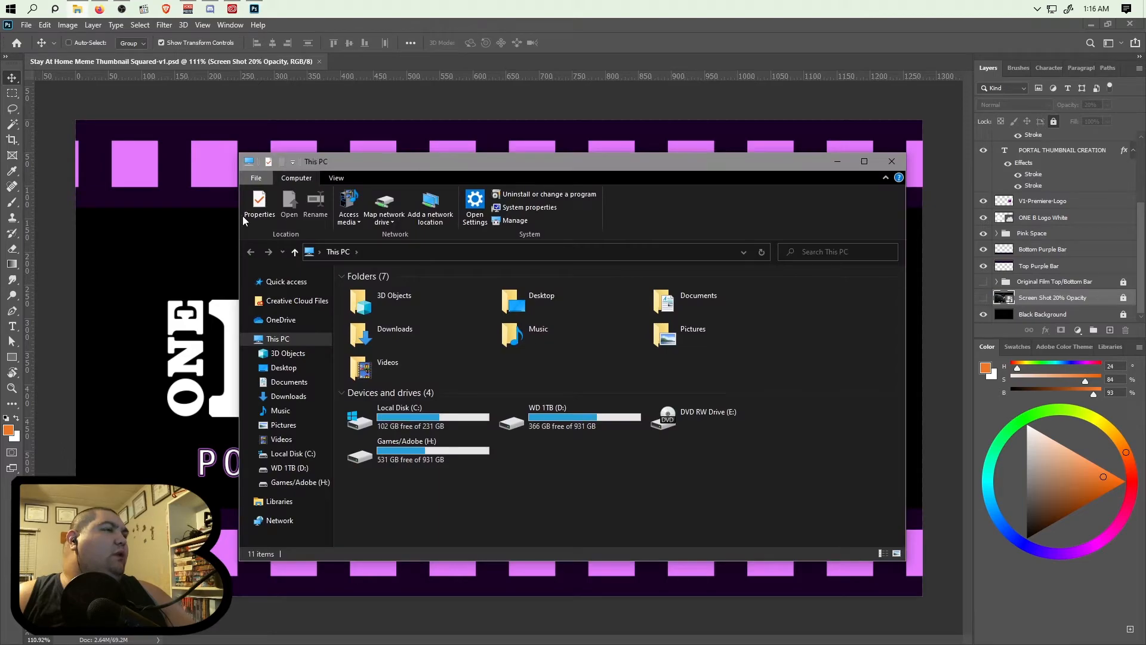
double_click(704, 328)
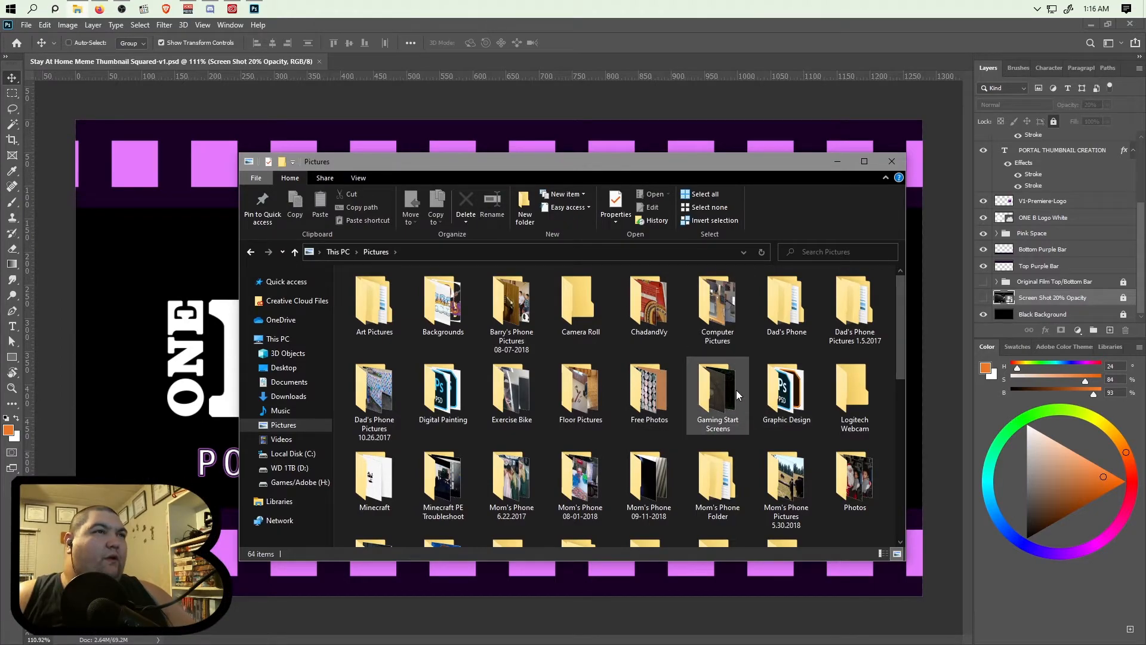
double_click(786, 405)
scroll(597, 421, down, 10)
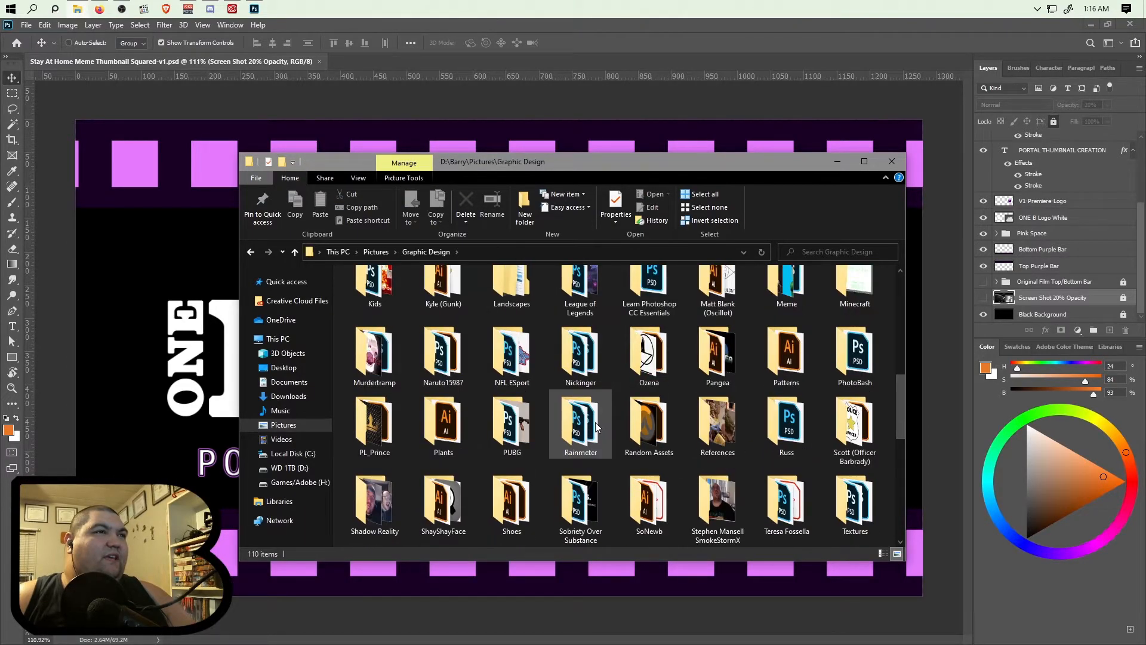
scroll(593, 421, up, 3)
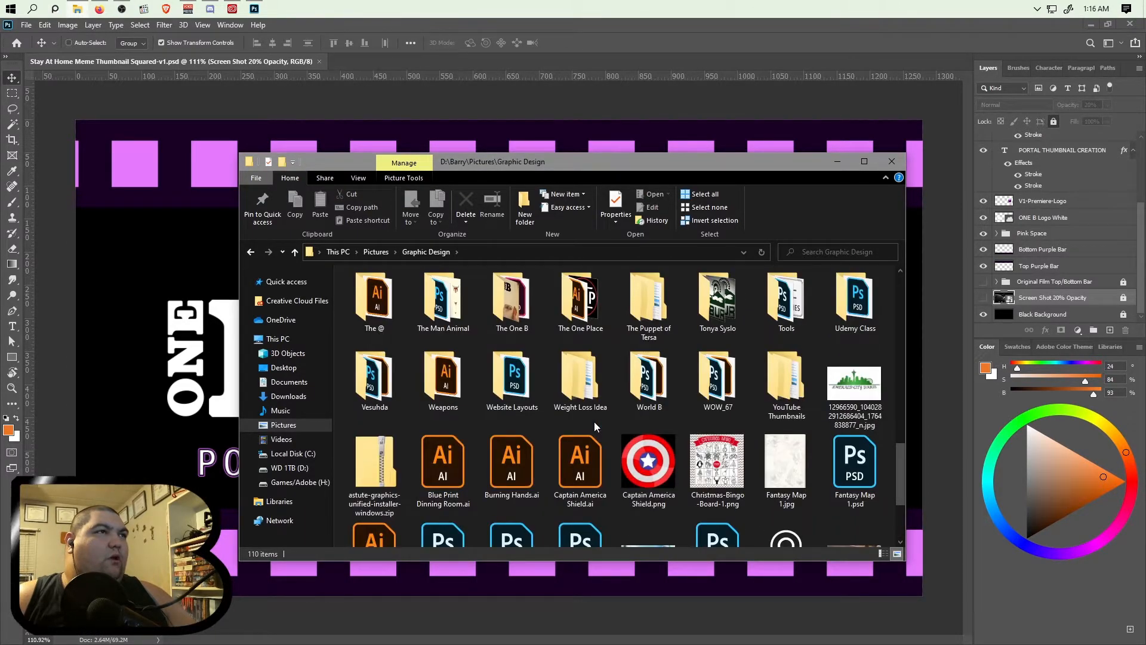
double_click(772, 381)
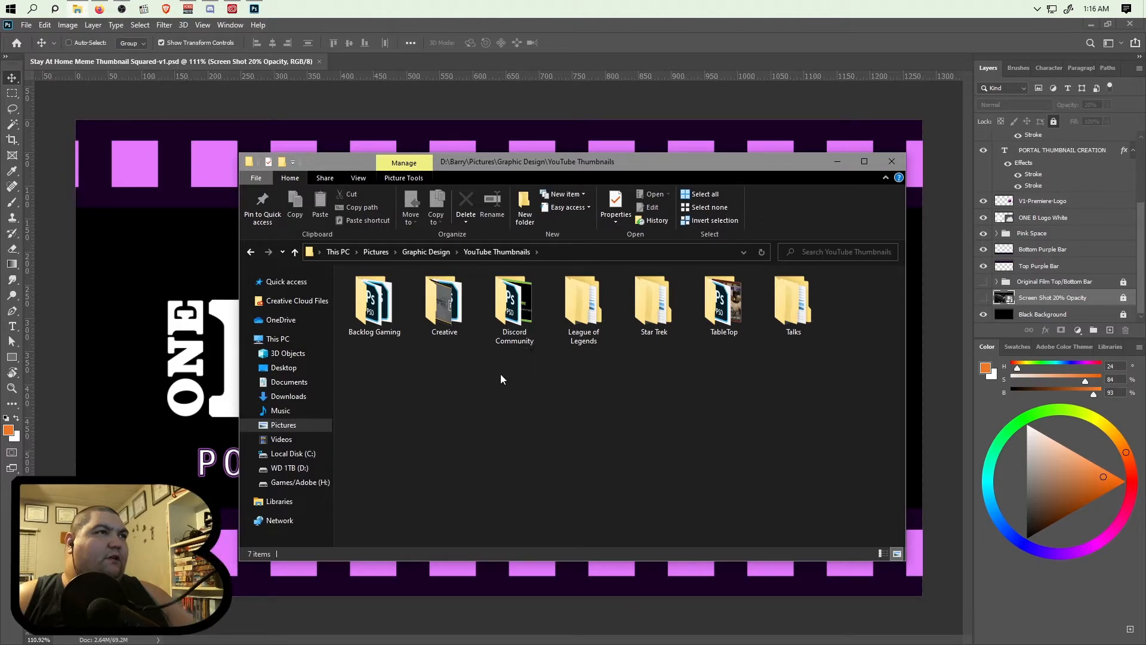
double_click(374, 305)
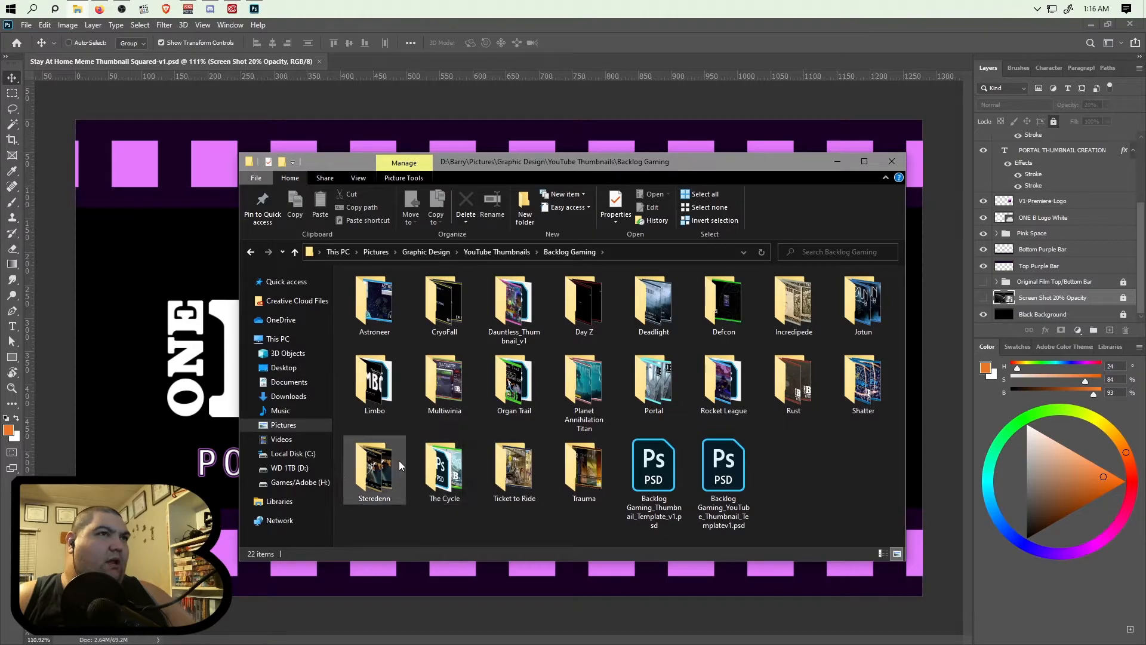
double_click(668, 391)
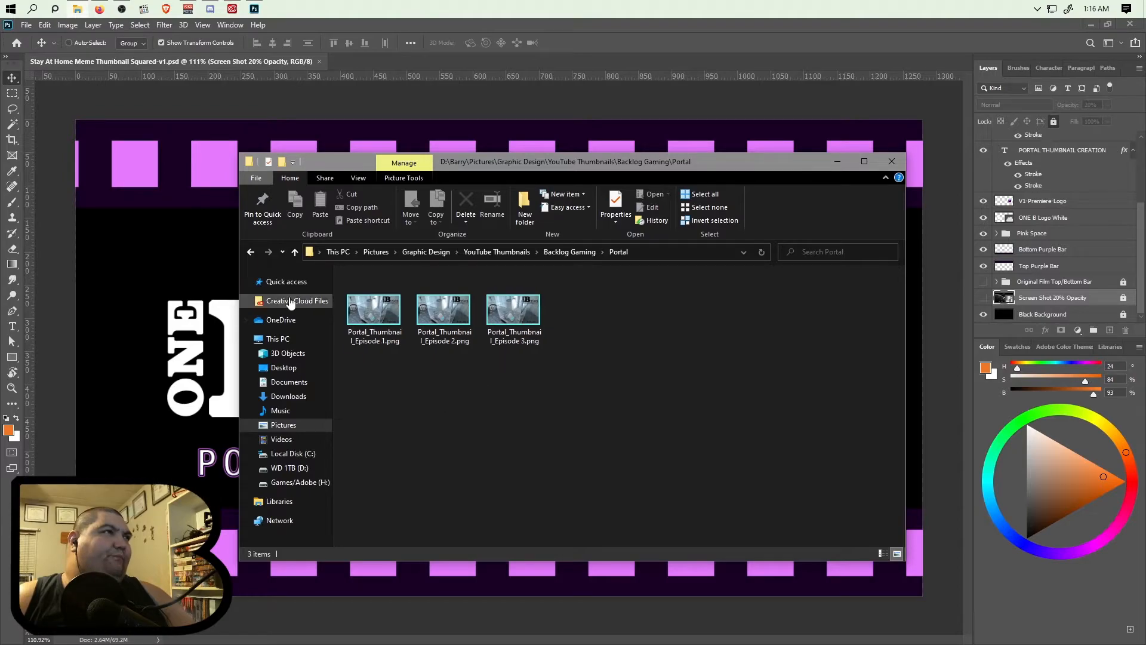
click(250, 251)
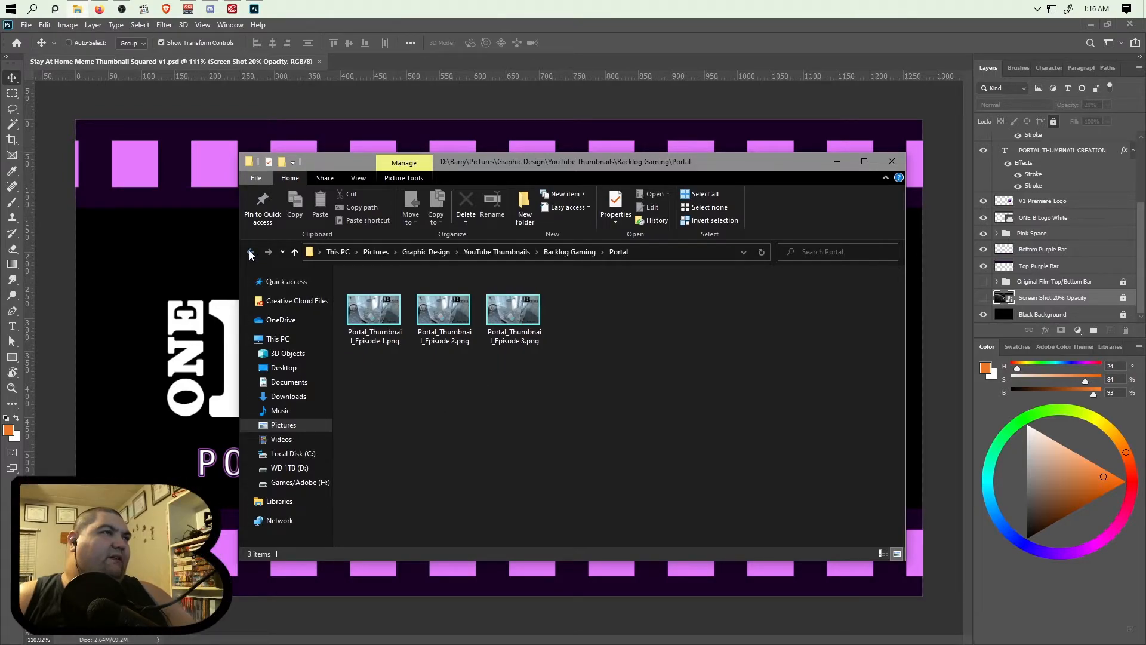
click(886, 418)
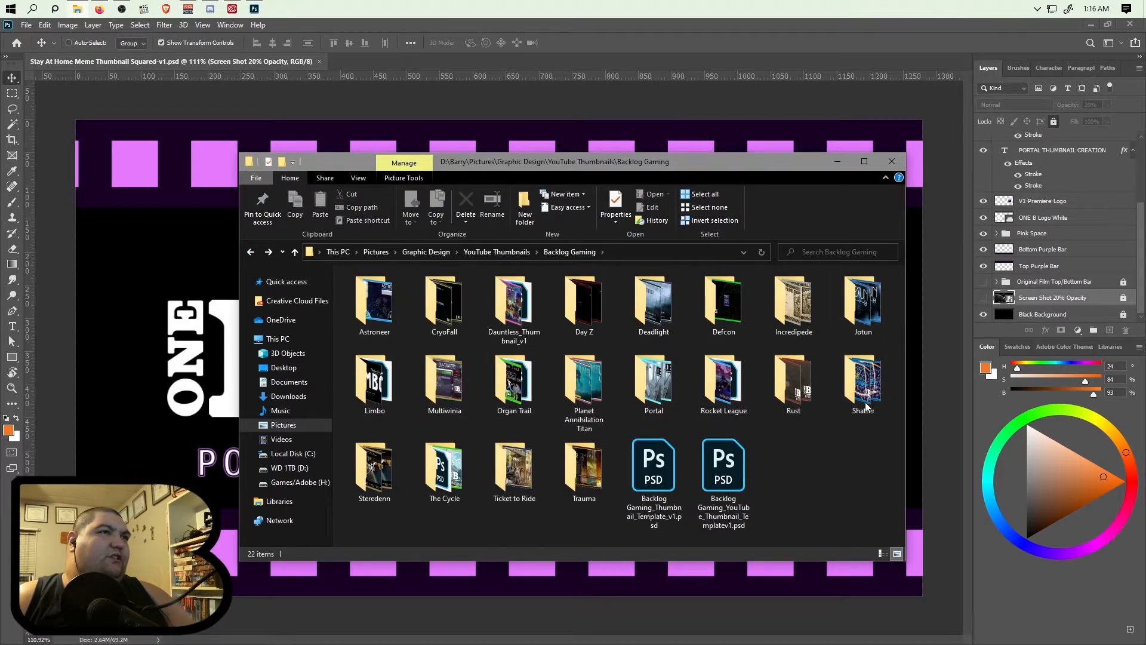
click(890, 163)
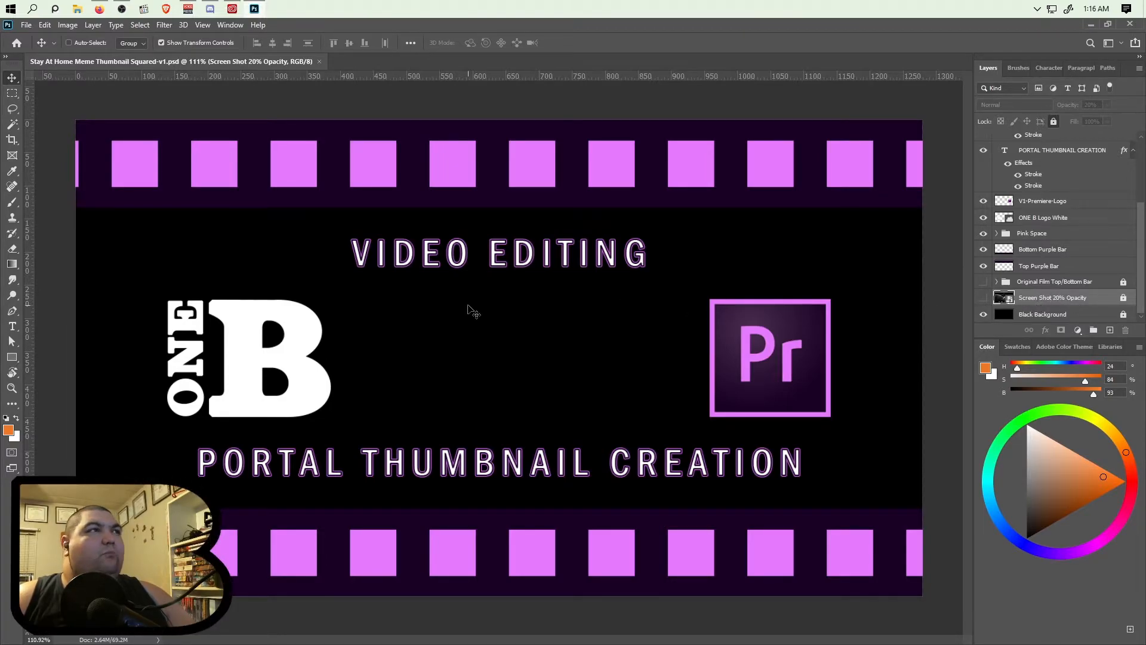
Place Portal.jpg from the Gaming Start Screens folder in Pictures on the canvas, above the Screen Shot 20% Opacity layer.
click(77, 8)
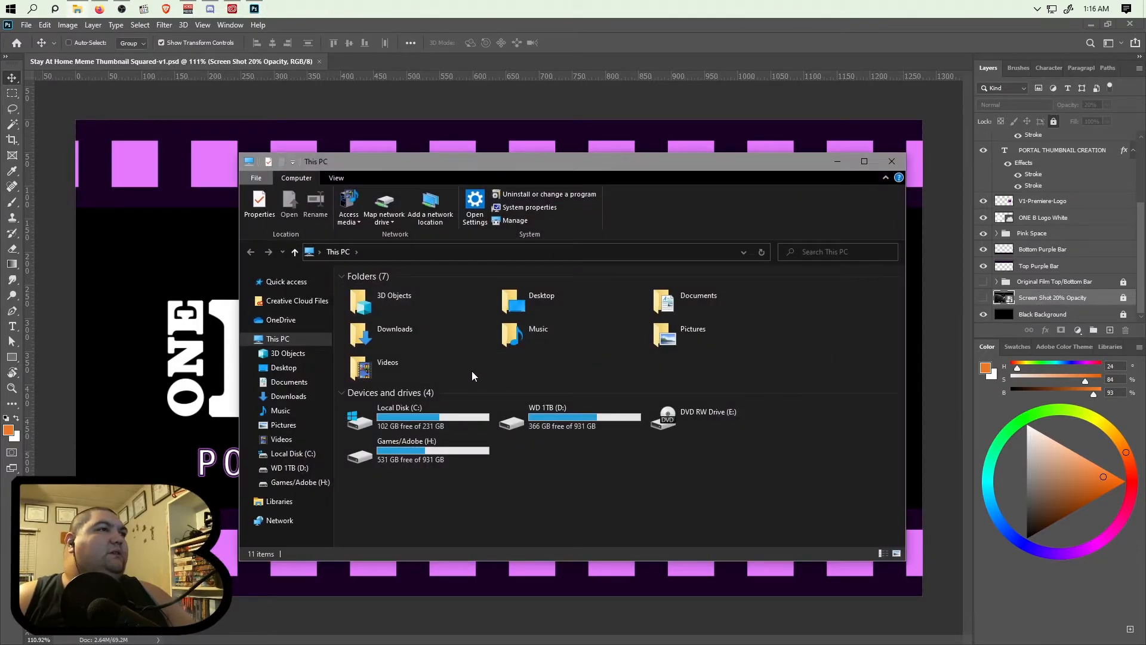
double_click(685, 345)
double_click(722, 391)
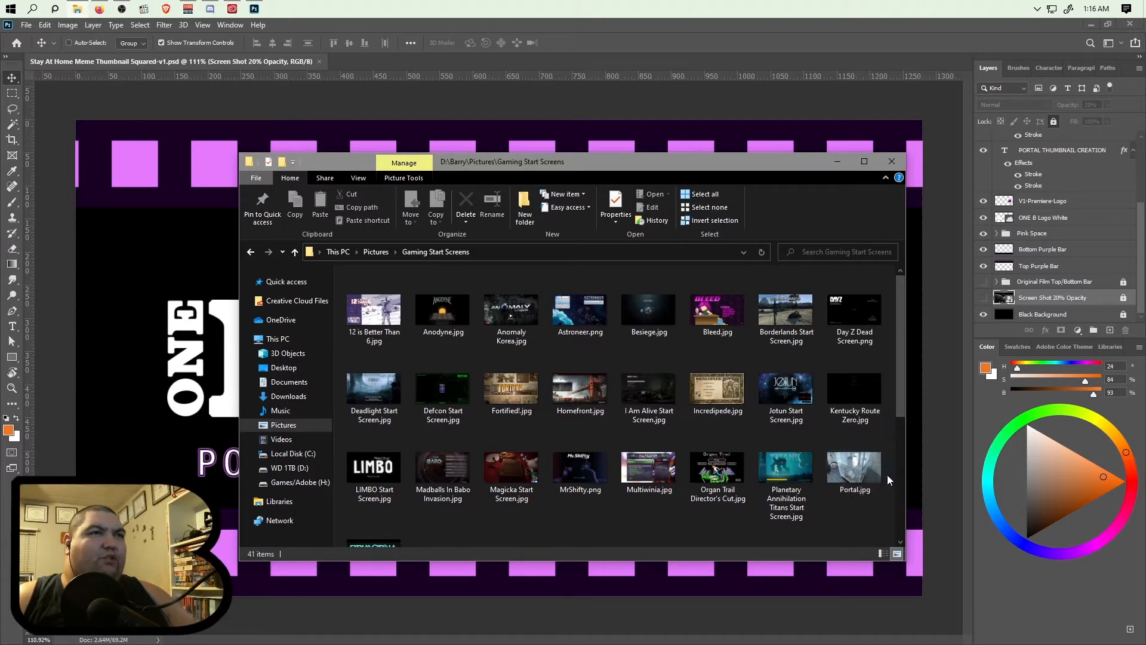
drag(849, 475, 205, 276)
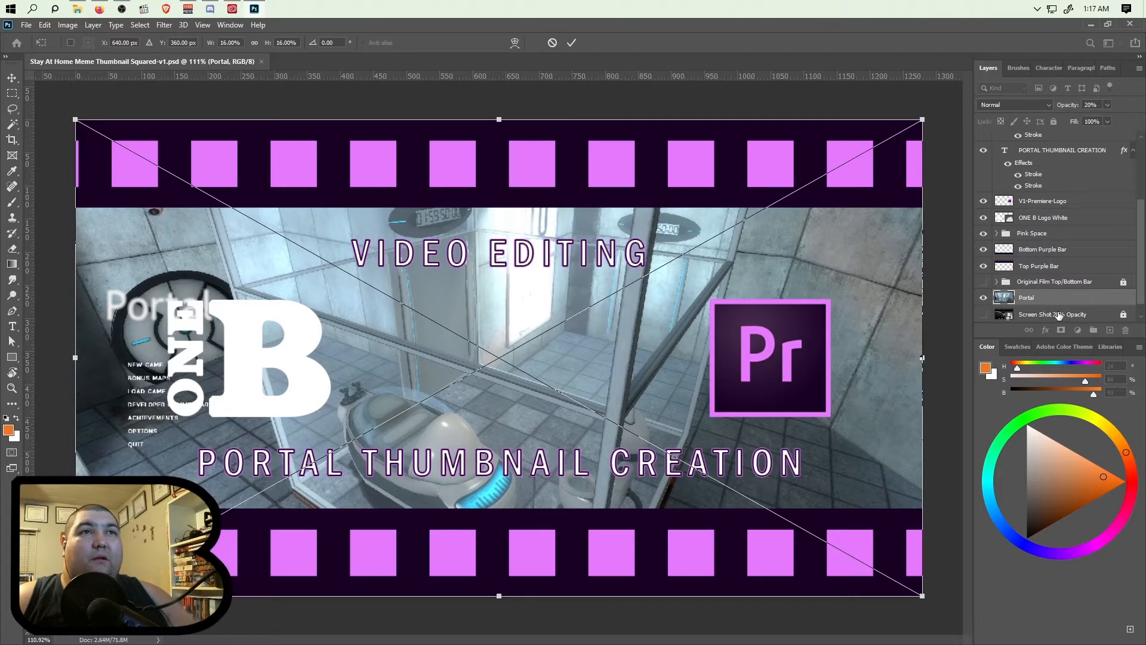
scroll(1059, 313, down, 1)
click(1072, 302)
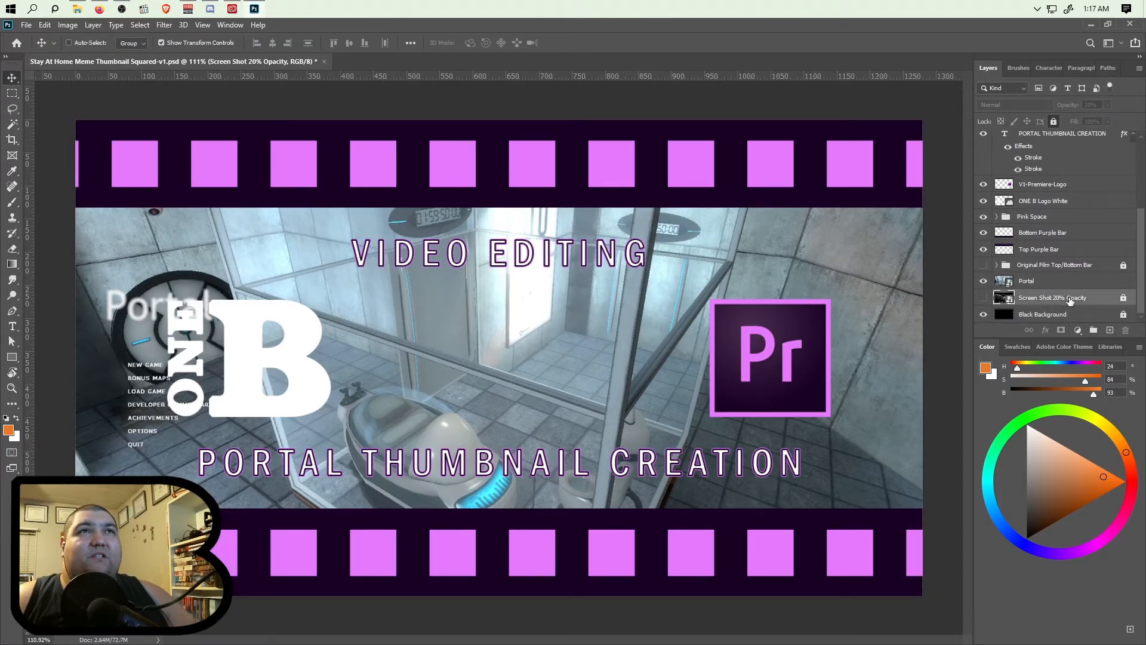
Set the Portal layer's opacity to 20%.
click(1040, 282)
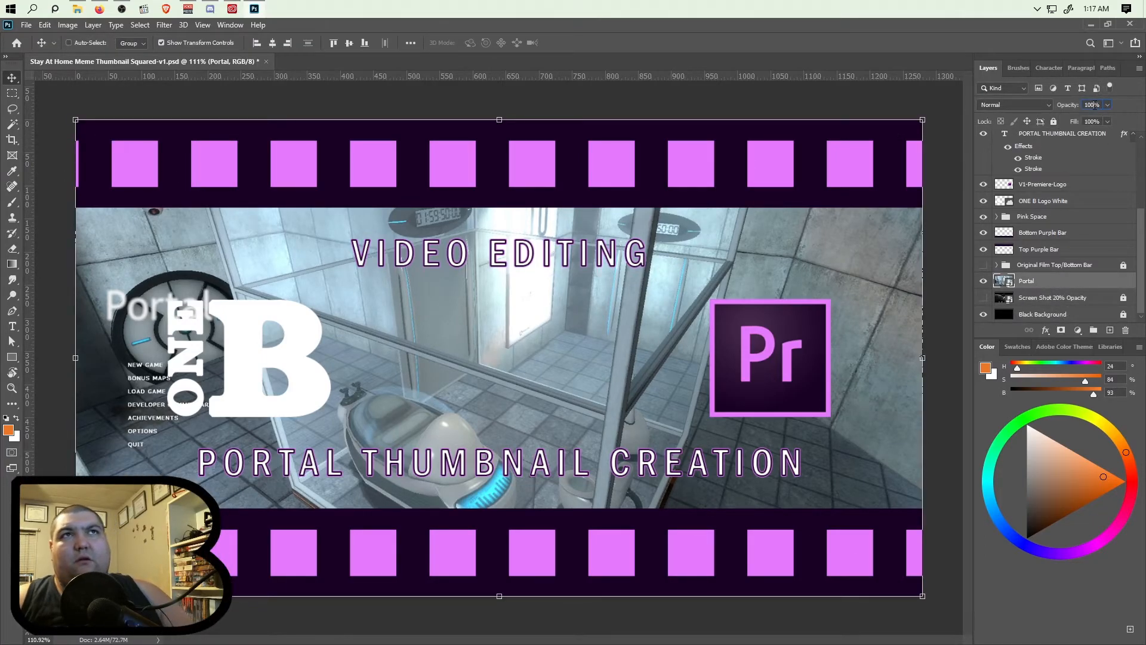
text(20)
key(Return)
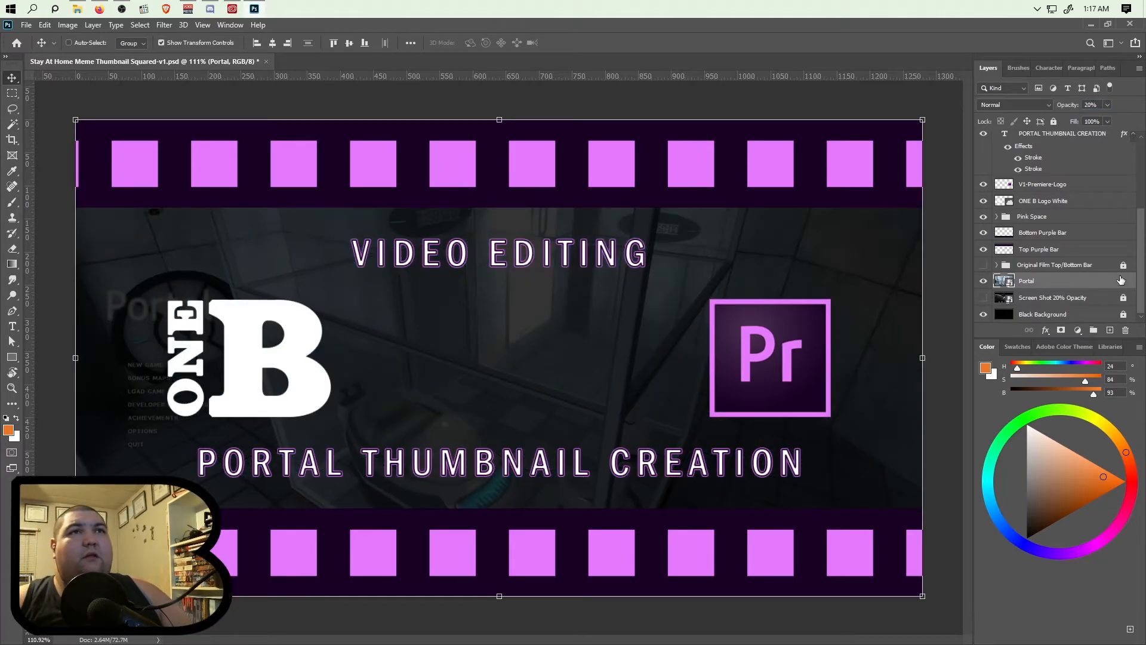
Unlock the Screen Shot 20% Opacity layer and compare it with the Portal layer by toggling the visibility of both, ending with only Portal shown.
click(1069, 295)
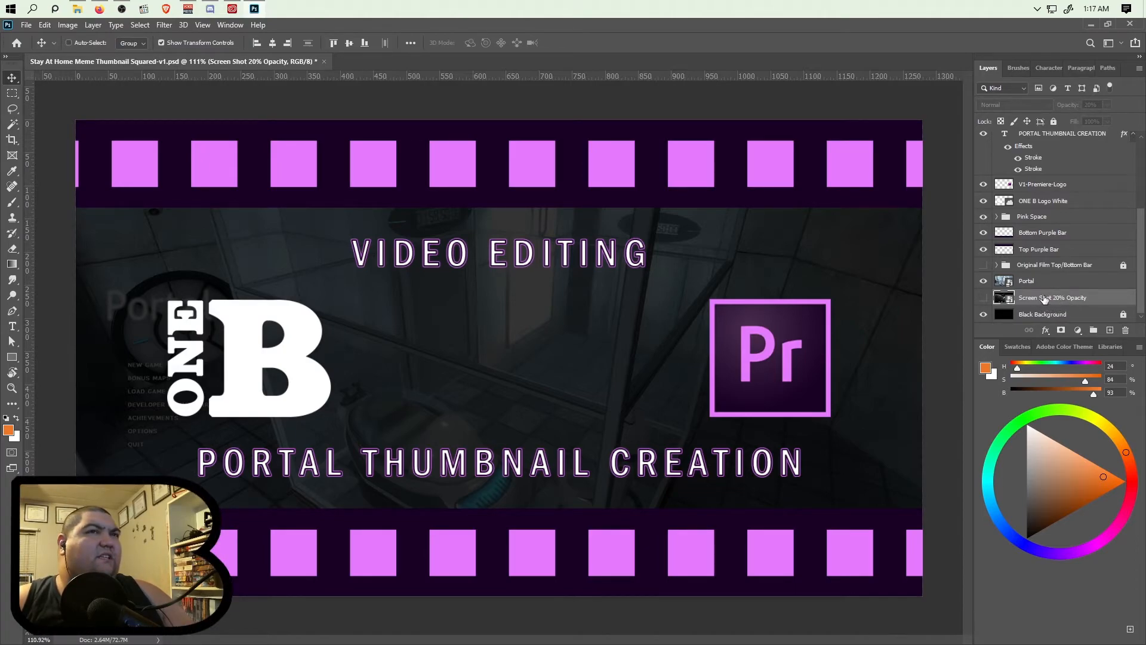
click(982, 298)
click(984, 282)
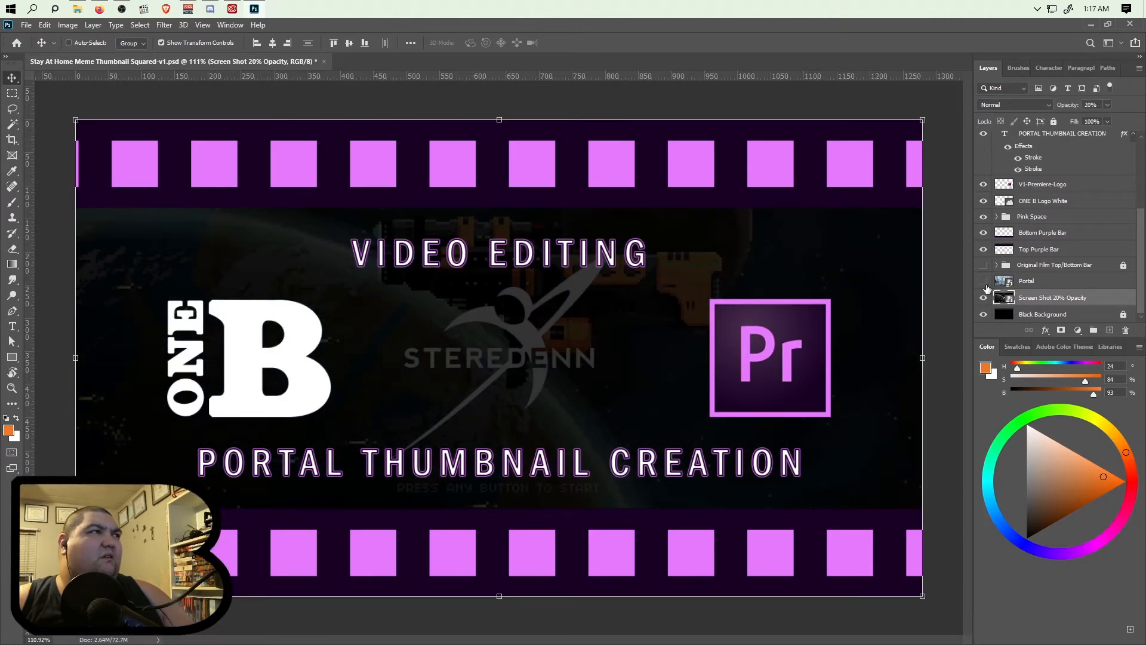
click(986, 285)
click(984, 299)
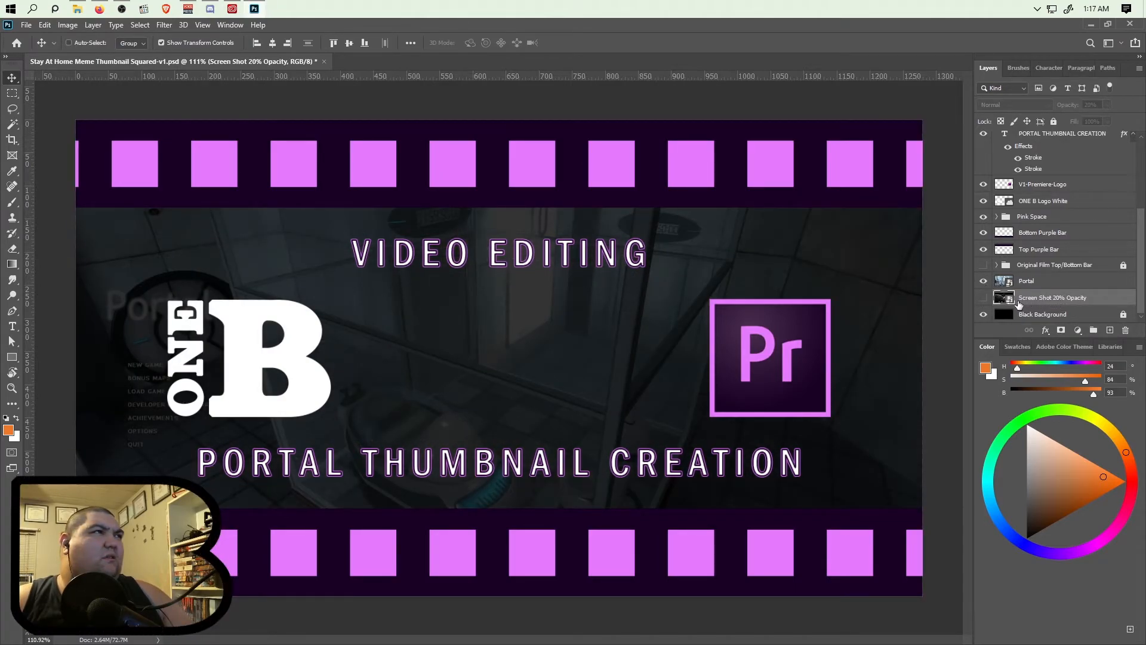
Set the Portal layer's opacity to 5% and save the document.
click(1031, 281)
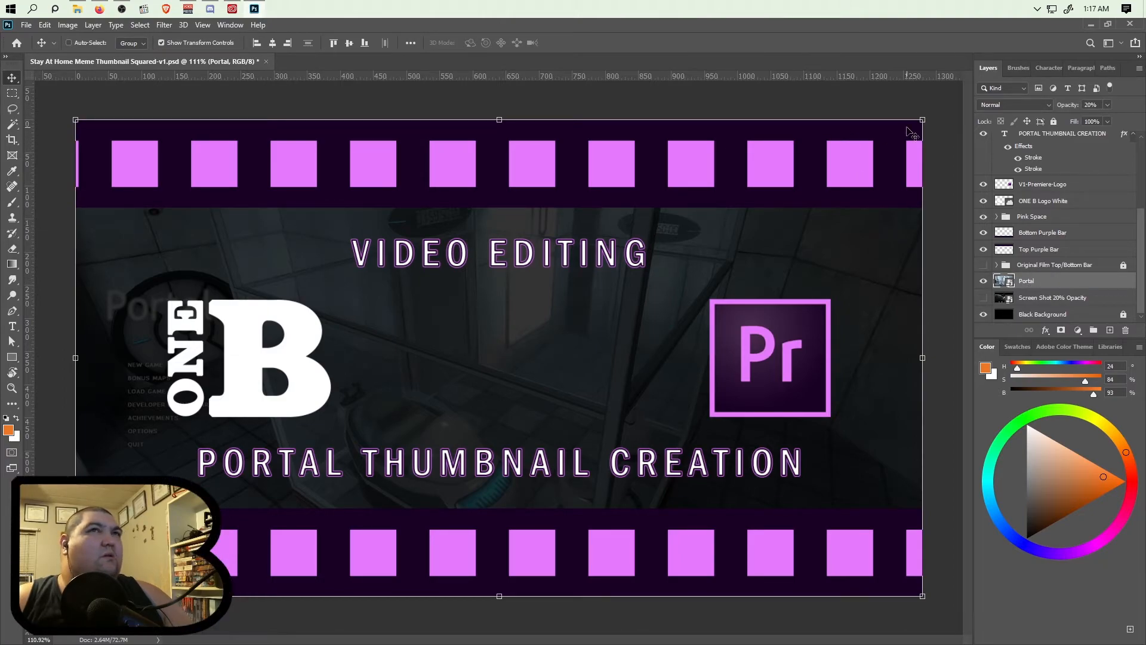
drag(1091, 118, 1086, 117)
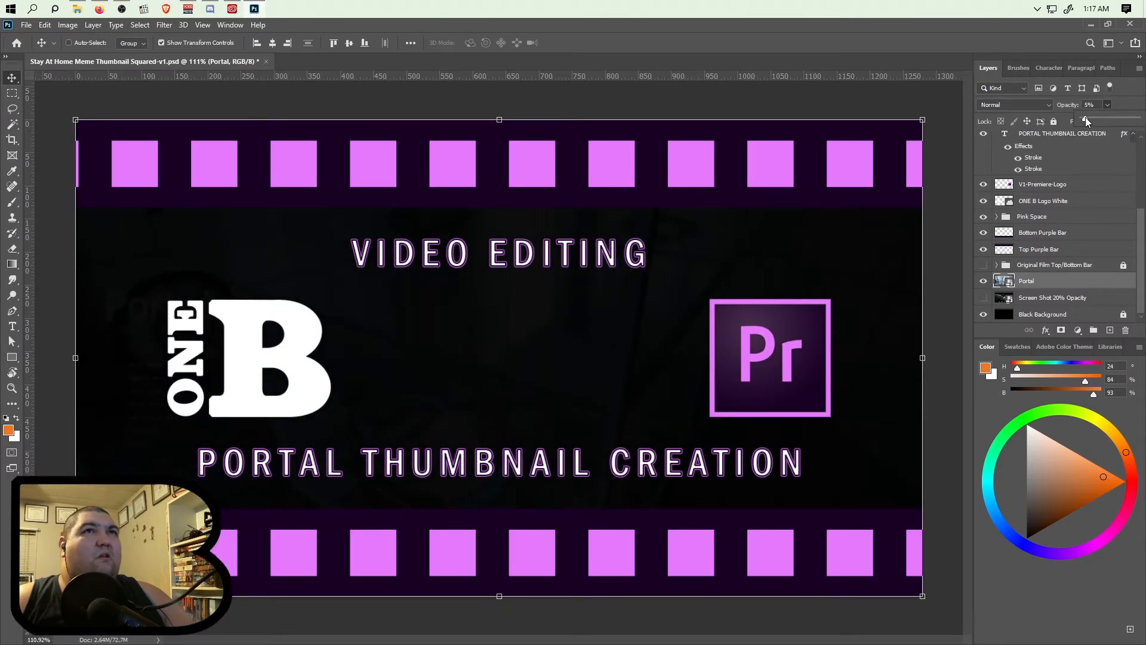
click(1107, 106)
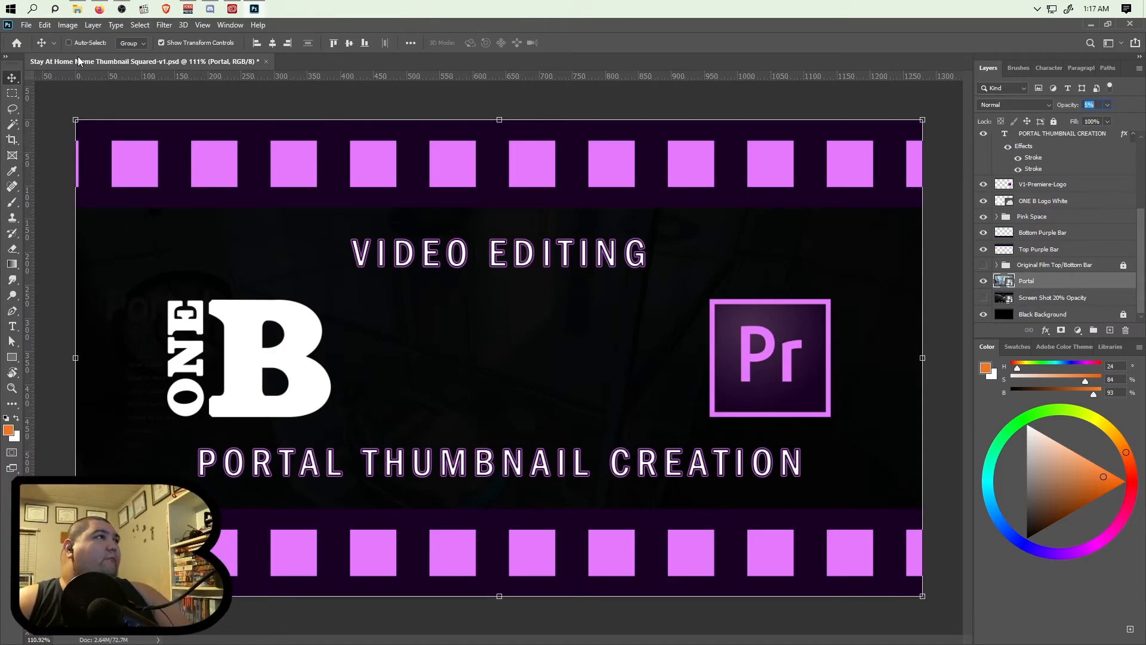
key(ctrl+s)
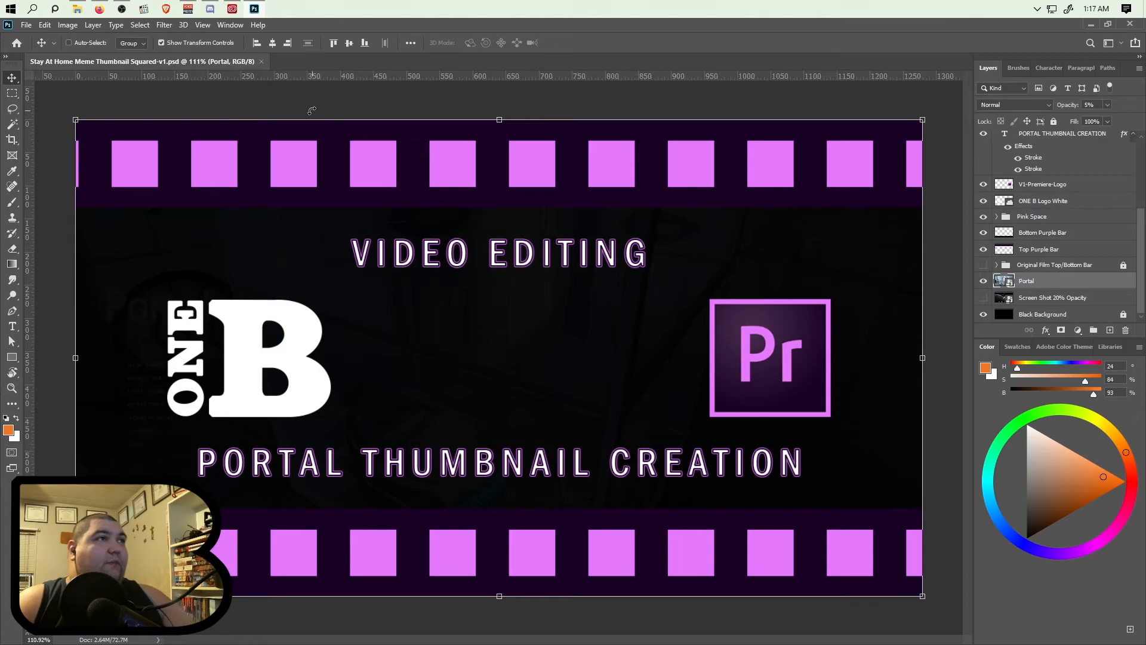